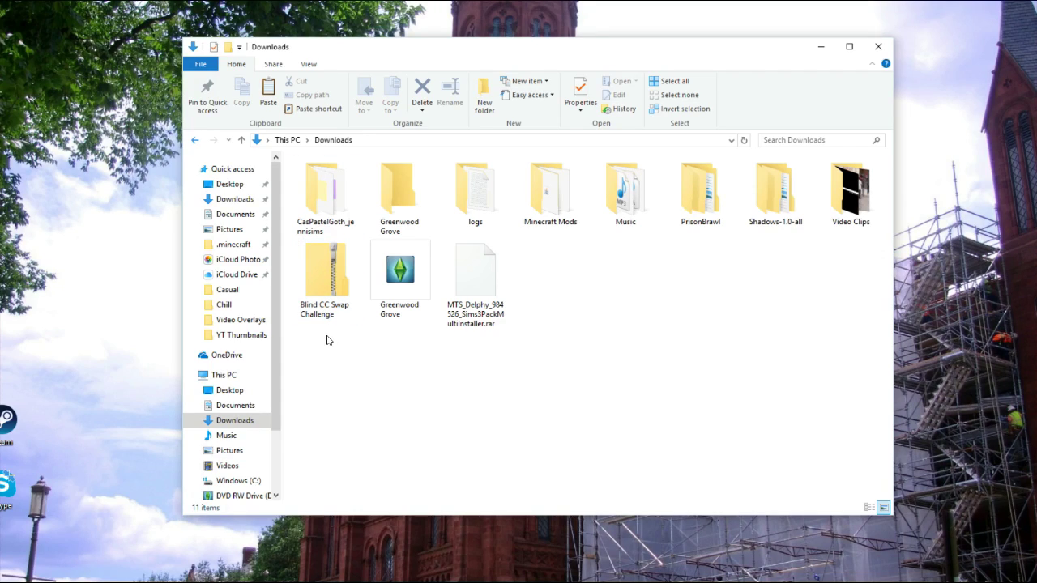
View the contents of the Blind CC Swap Challenge compressed folder and return to Downloads
{"action": "double_click", "coordinate": [330, 289]}
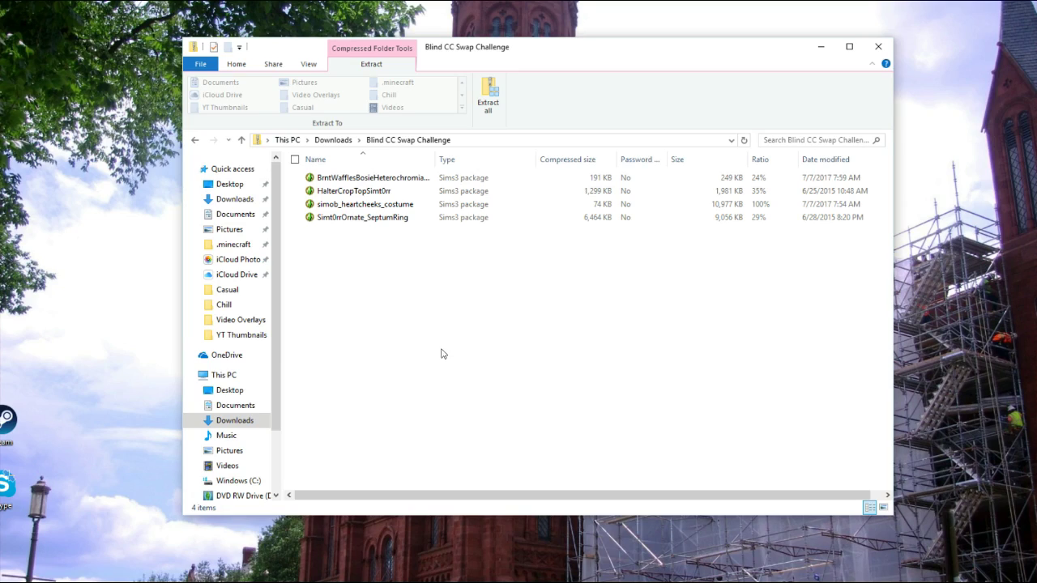
{"action": "left_click", "coordinate": [338, 142]}
{"action": "left_click", "coordinate": [344, 140]}
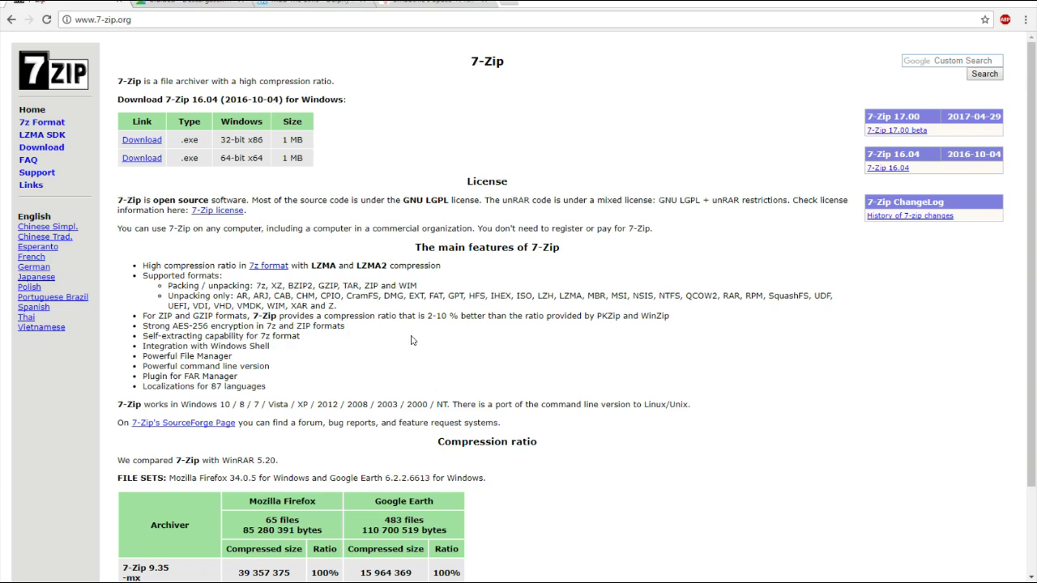
{"action": "left_click", "coordinate": [122, 20]}
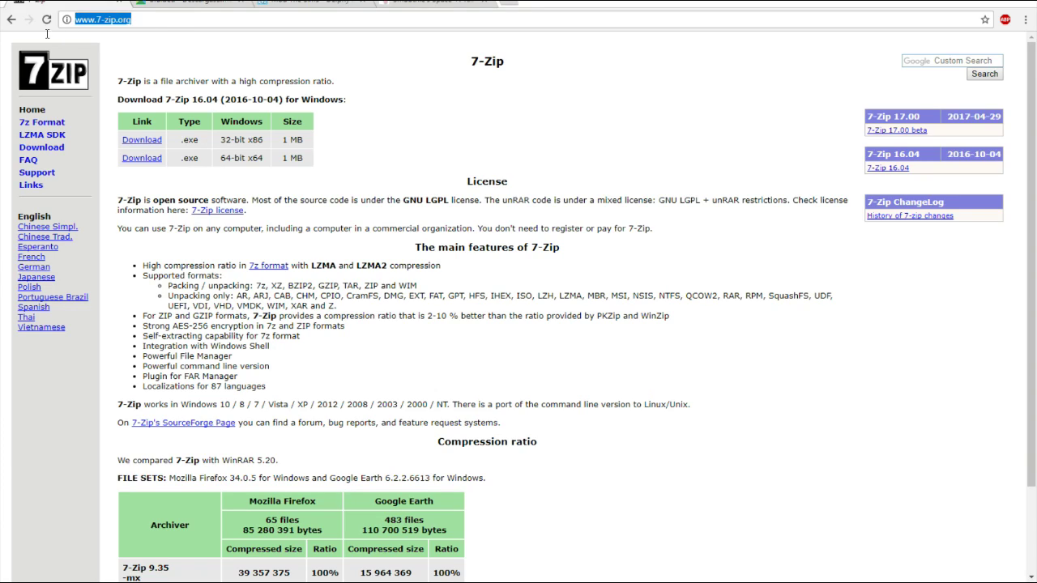
{"action": "left_click", "coordinate": [360, 53]}
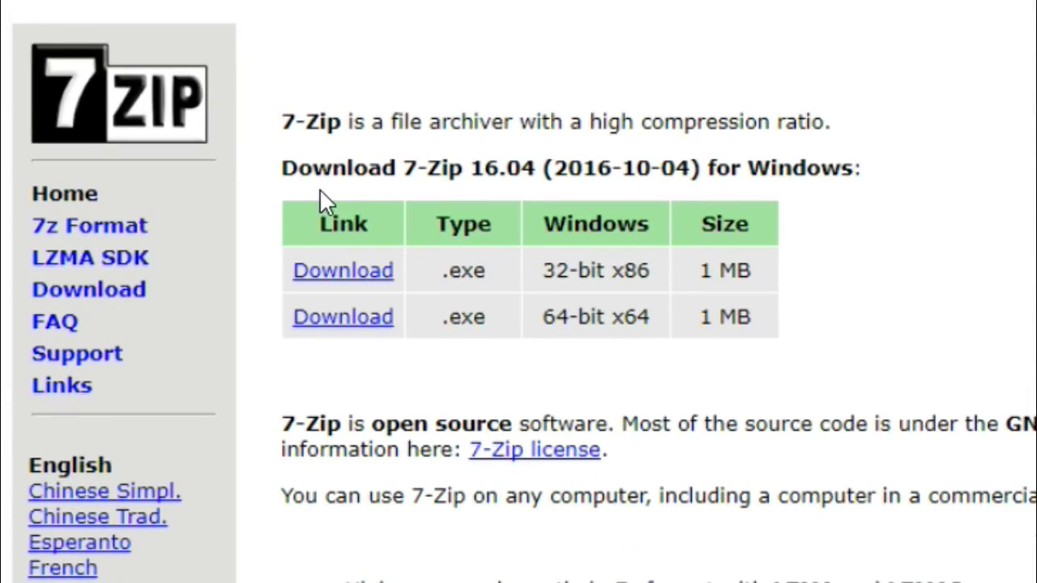
{"action": "left_click_drag", "start_coordinate": [259, 209], "coordinate": [826, 113]}
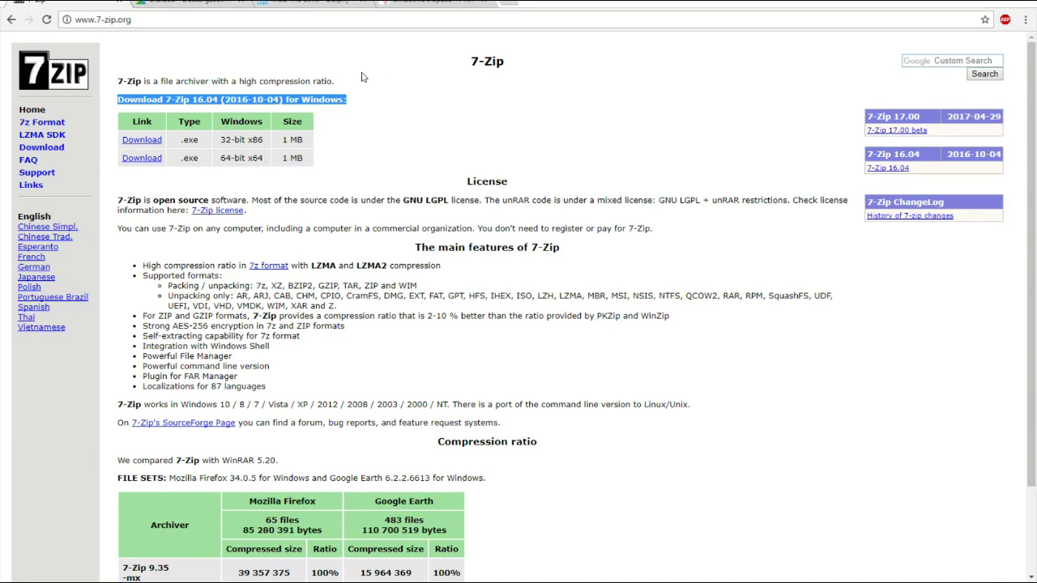
{"action": "left_click", "coordinate": [423, 80]}
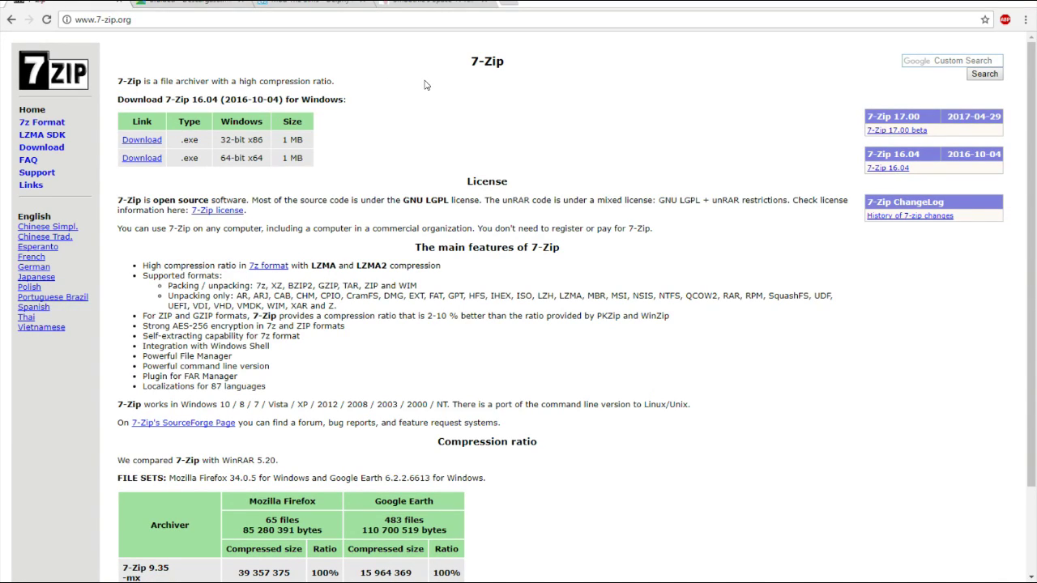
{"action": "scroll", "coordinate": [423, 85], "scroll_direction": "down", "scroll_amount": 3}
{"action": "scroll", "coordinate": [732, 247], "scroll_direction": "up", "scroll_amount": 3}
{"action": "left_click_drag", "start_coordinate": [221, 139], "coordinate": [252, 140]}
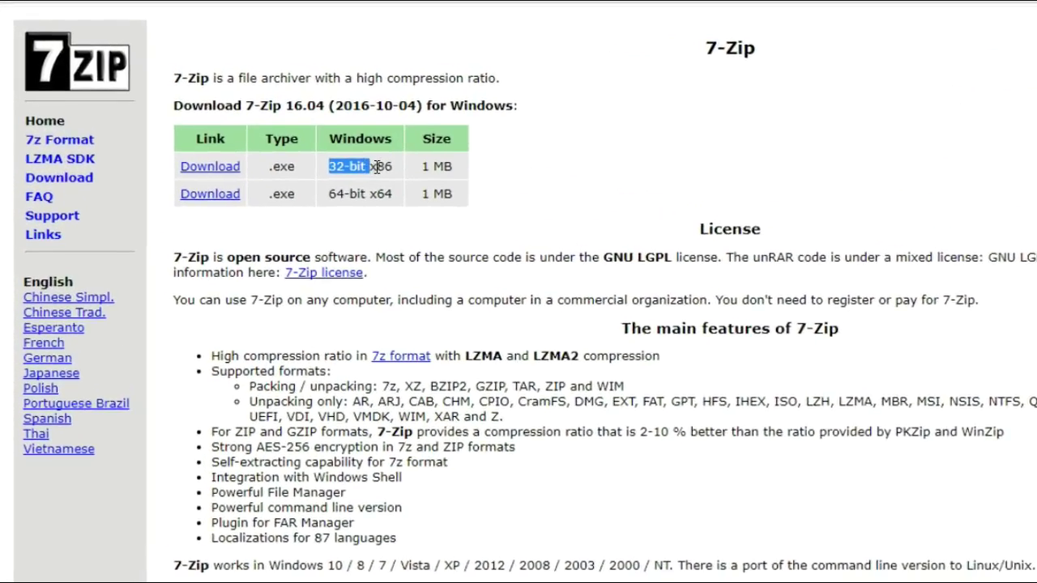
{"action": "left_click_drag", "start_coordinate": [377, 166], "coordinate": [394, 167]}
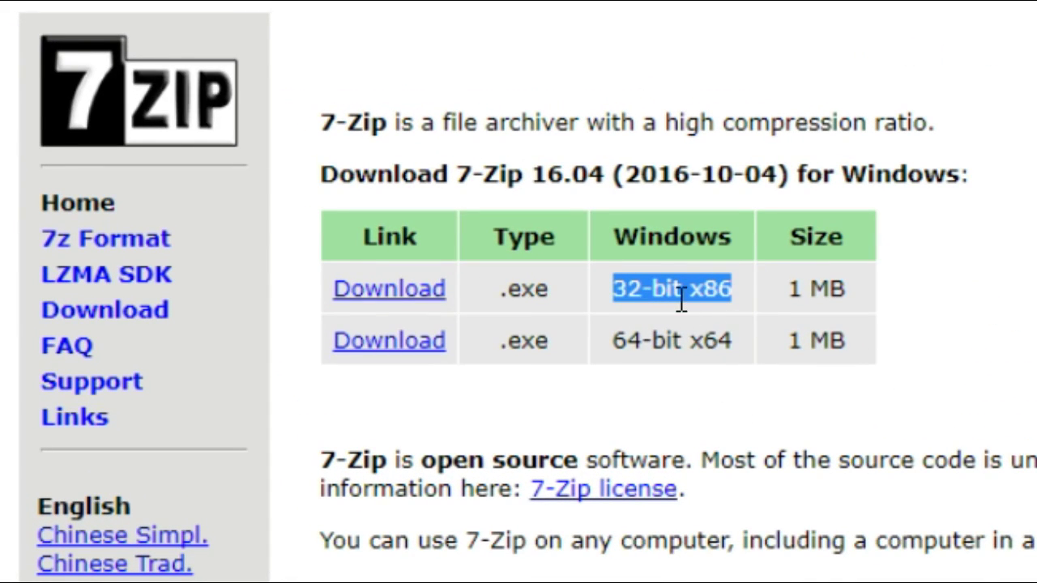
{"action": "left_click_drag", "start_coordinate": [613, 350], "coordinate": [790, 322]}
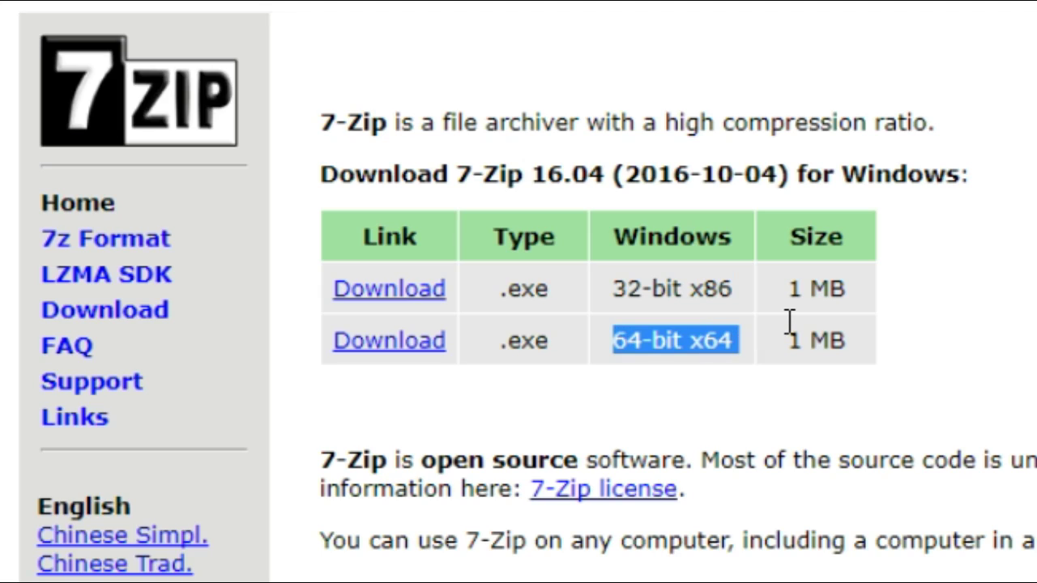
{"action": "left_click", "coordinate": [859, 328]}
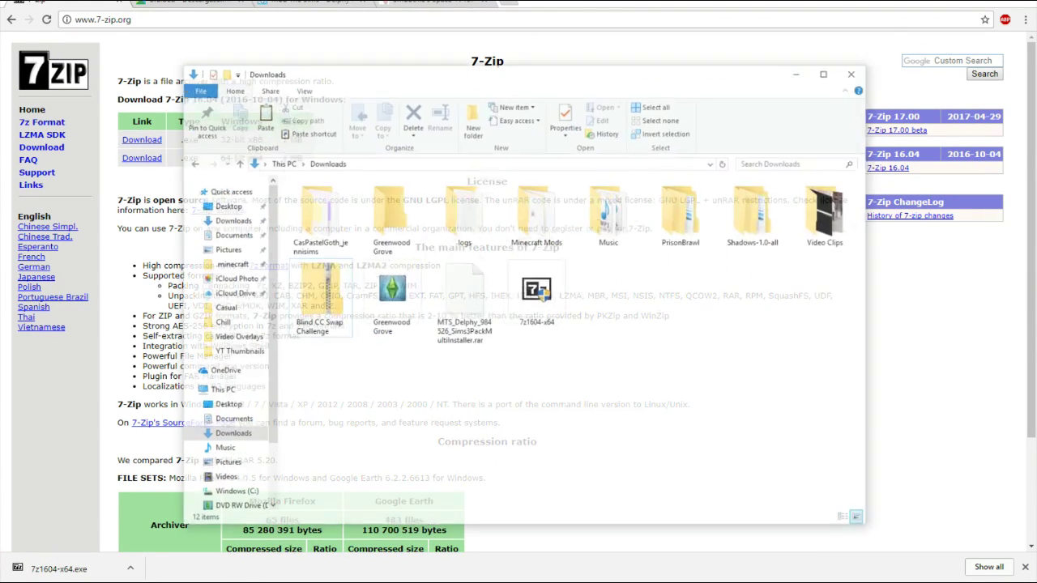
Launch the 7z1604-x64 installer from Downloads and decline its permission request
{"action": "double_click", "coordinate": [567, 291]}
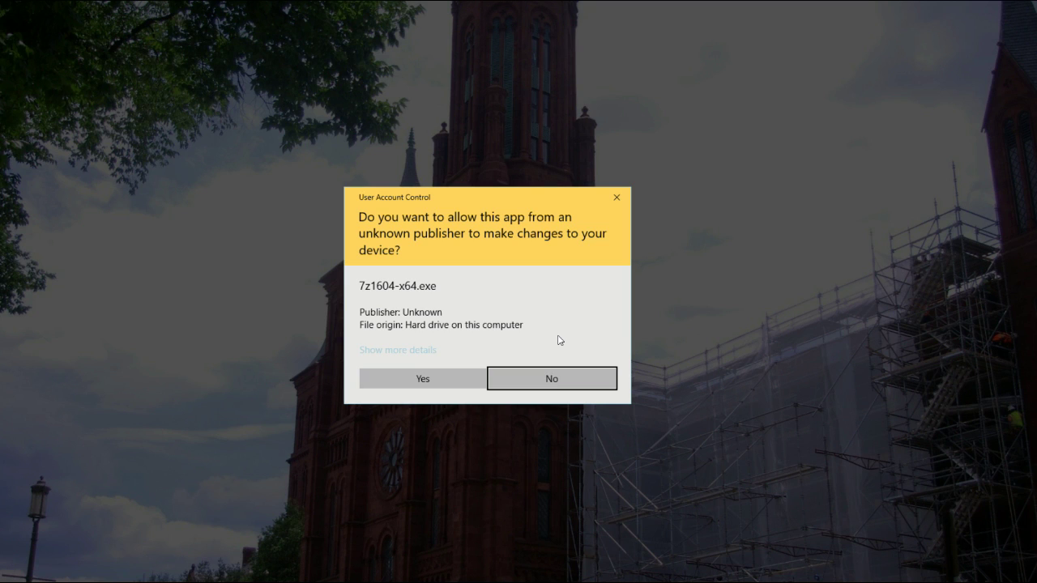
{"action": "left_click", "coordinate": [562, 374]}
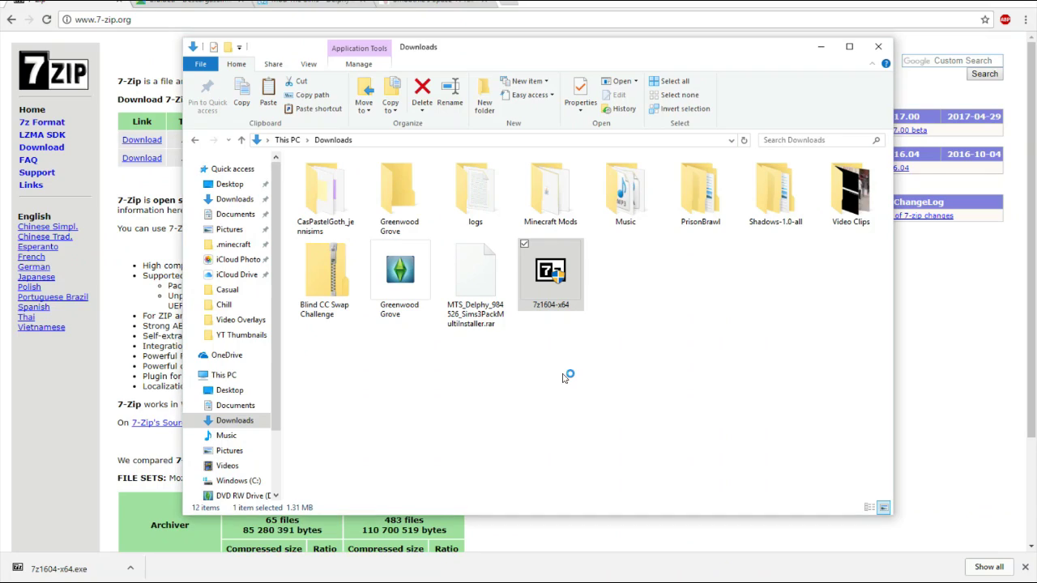
{"action": "left_click", "coordinate": [644, 405]}
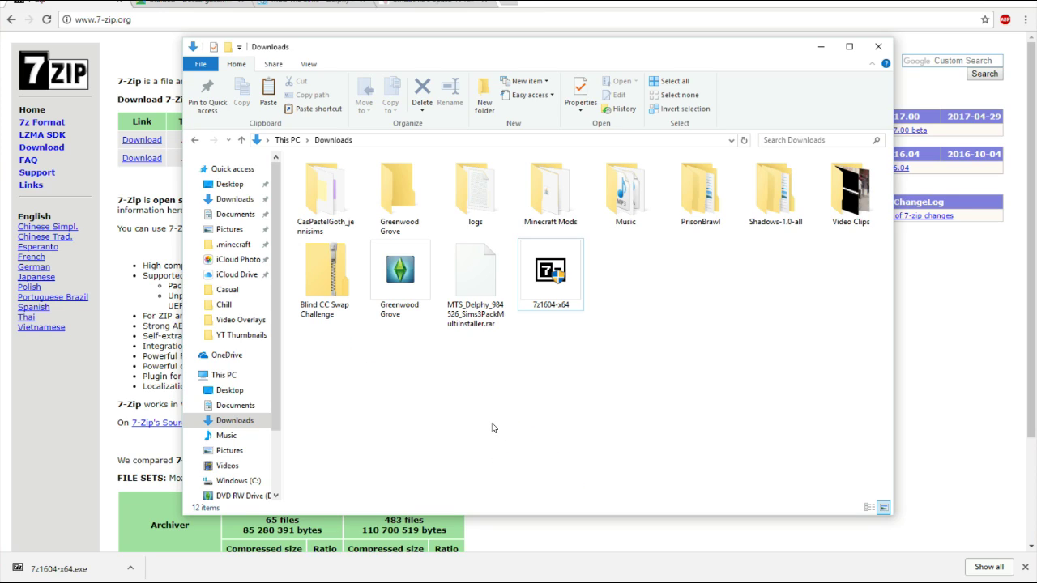
Return to the browser and skip the adf.ly ad page leading to the custom content download
{"action": "left_click", "coordinate": [821, 51]}
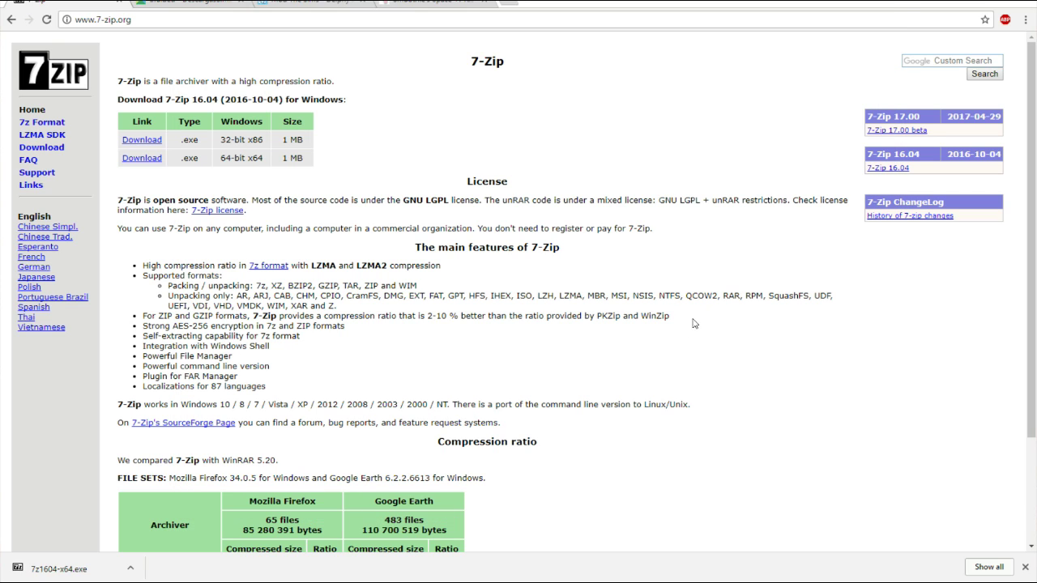
{"action": "key", "text": "ctrl+Tab"}
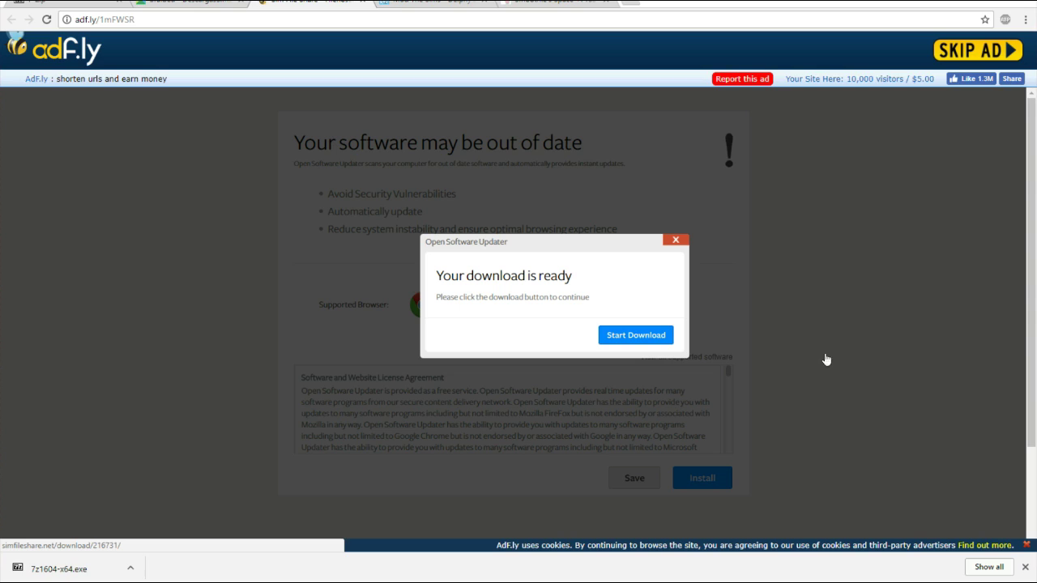
{"action": "left_click", "coordinate": [961, 52]}
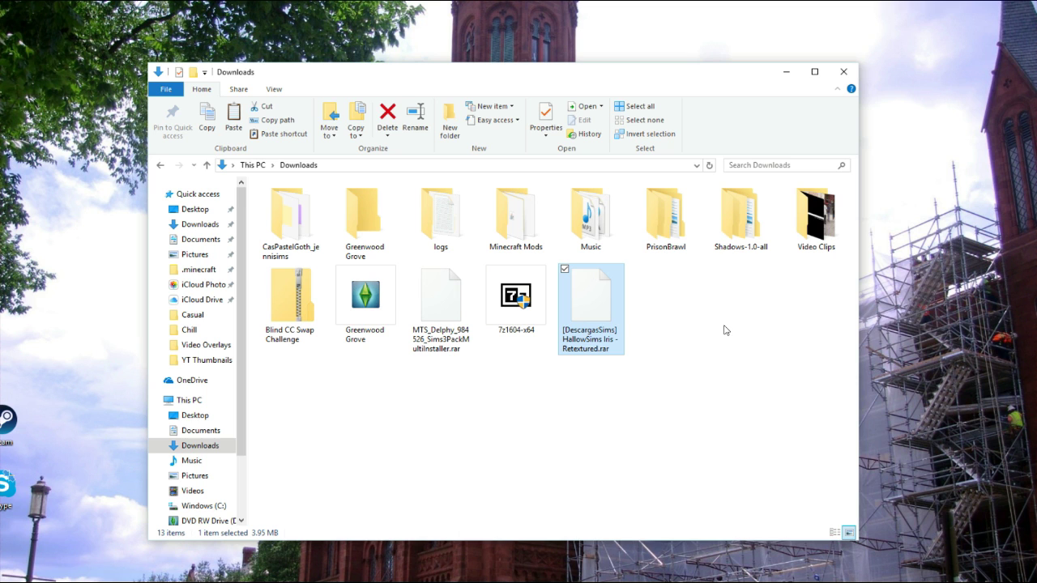
Extract [DescargasSims] HallowSims Iris - Retextured.rar with 7-Zip into a folder inside Downloads
{"action": "right_click", "coordinate": [582, 305]}
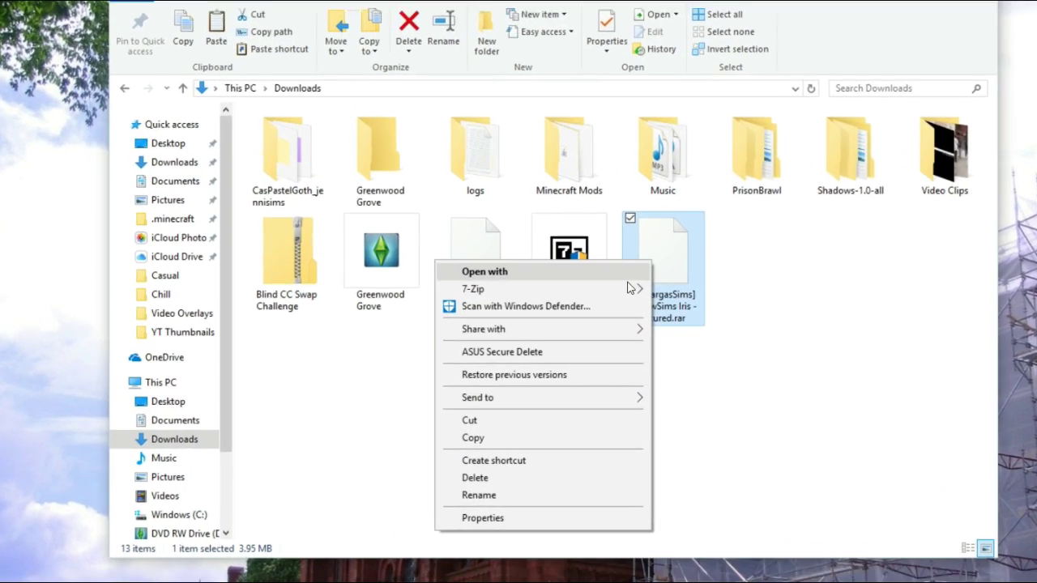
{"action": "mouse_move", "coordinate": [557, 326]}
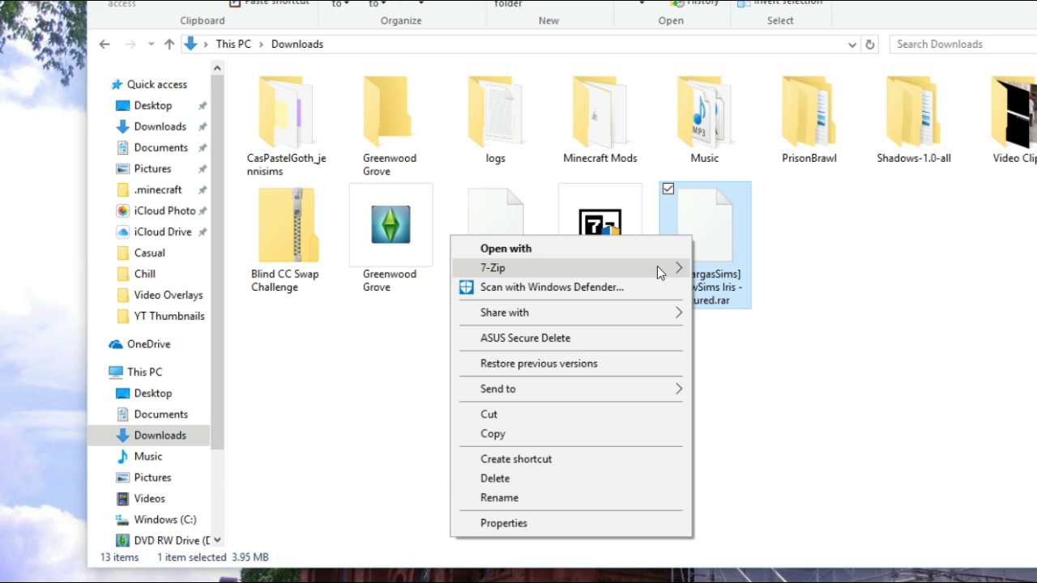
{"action": "mouse_move", "coordinate": [658, 268]}
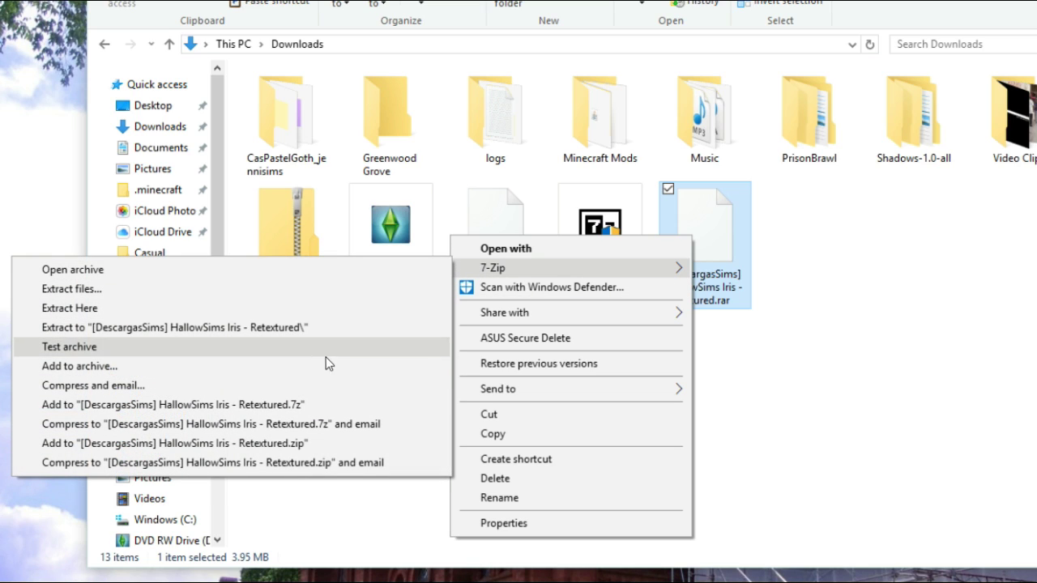
{"action": "left_click", "coordinate": [98, 309]}
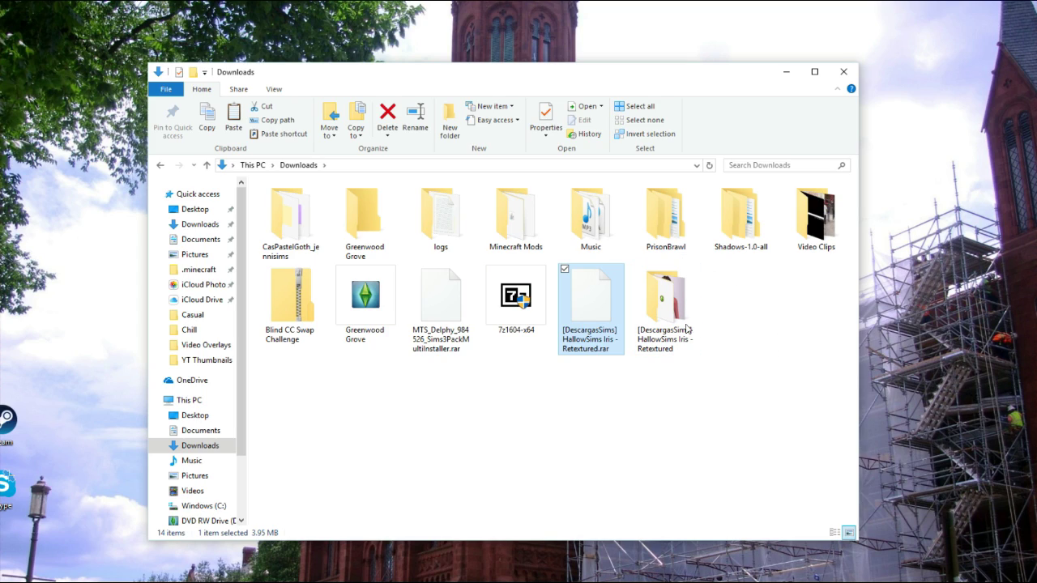
Inspect the extracted HallowSims Iris folder's files as large thumbnails, and list the Downloads folder with file details
{"action": "double_click", "coordinate": [664, 312]}
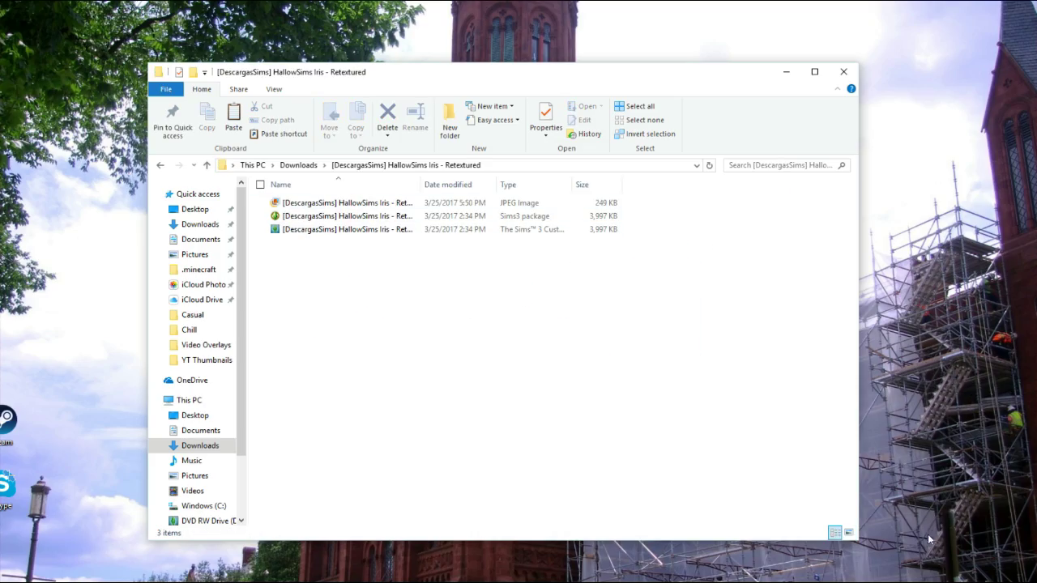
{"action": "left_click", "coordinate": [848, 533]}
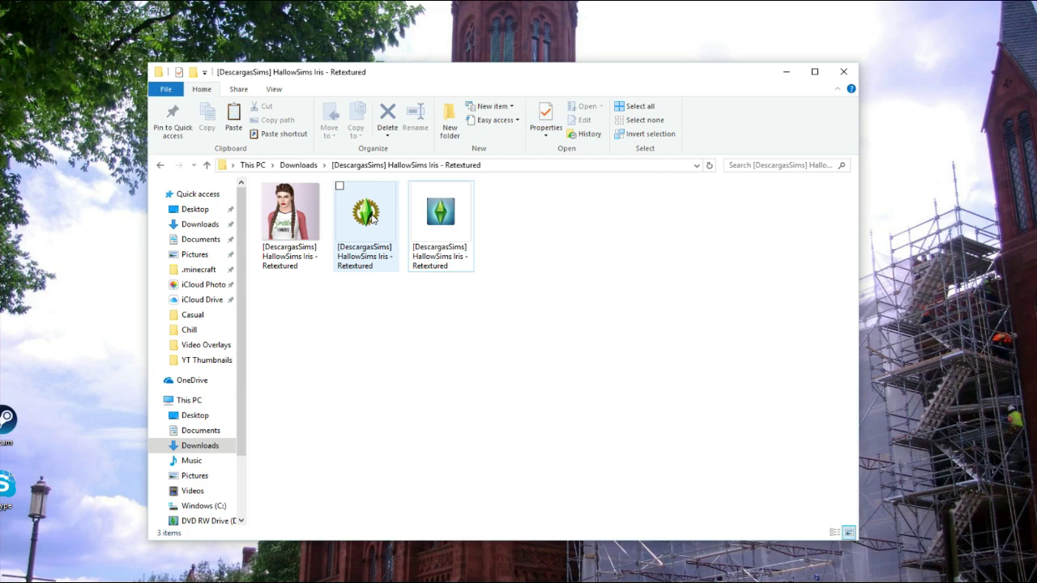
{"action": "mouse_move", "coordinate": [371, 217]}
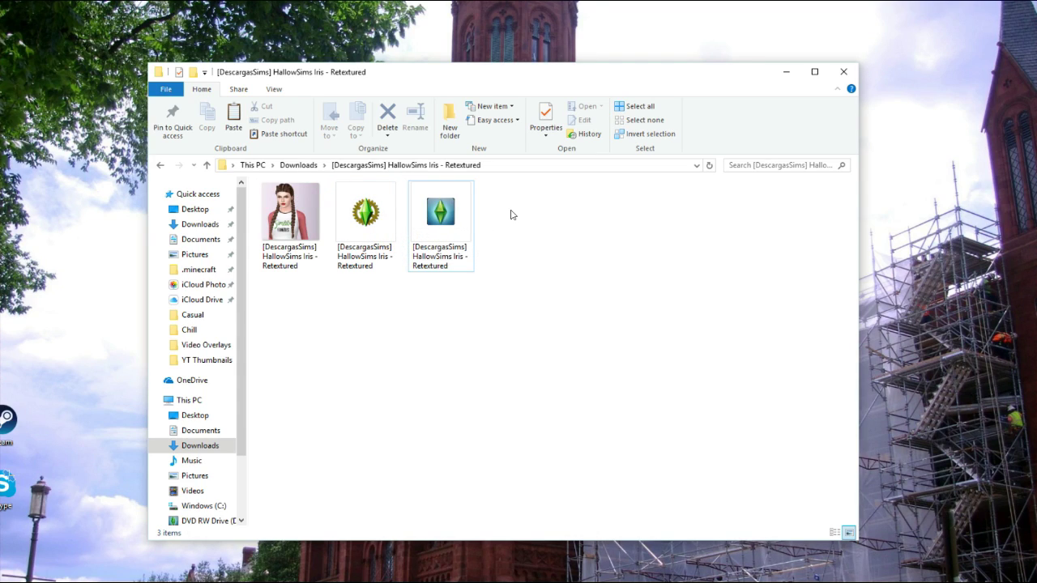
{"action": "key", "text": "alt+Up"}
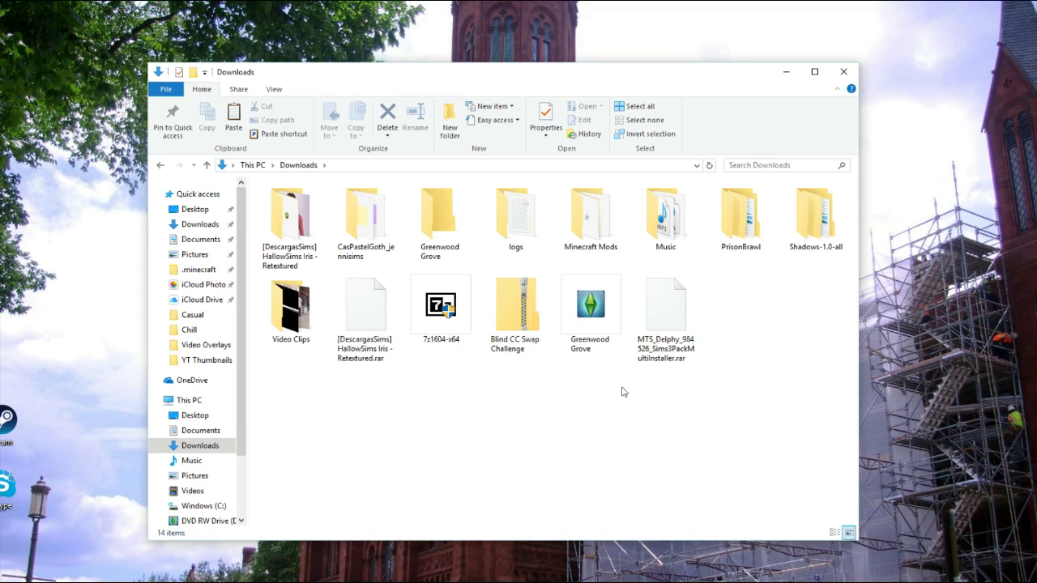
{"action": "left_click", "coordinate": [834, 533]}
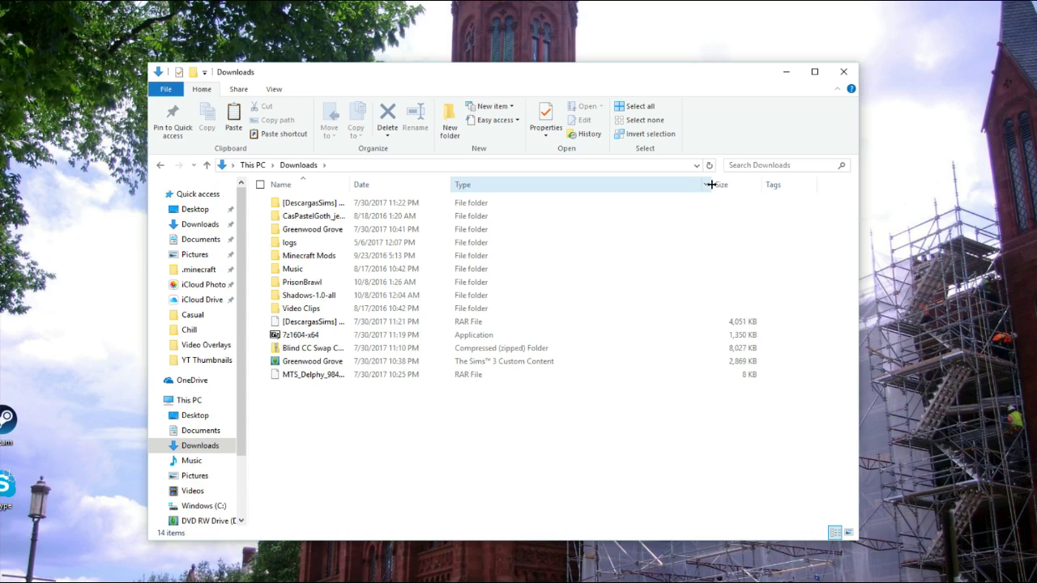
Switch to the browser and examine the Mod The Sims page for Delphy's Sims 3 Pack Multi-Extracter
{"action": "key", "text": "ctrl+shift+2"}
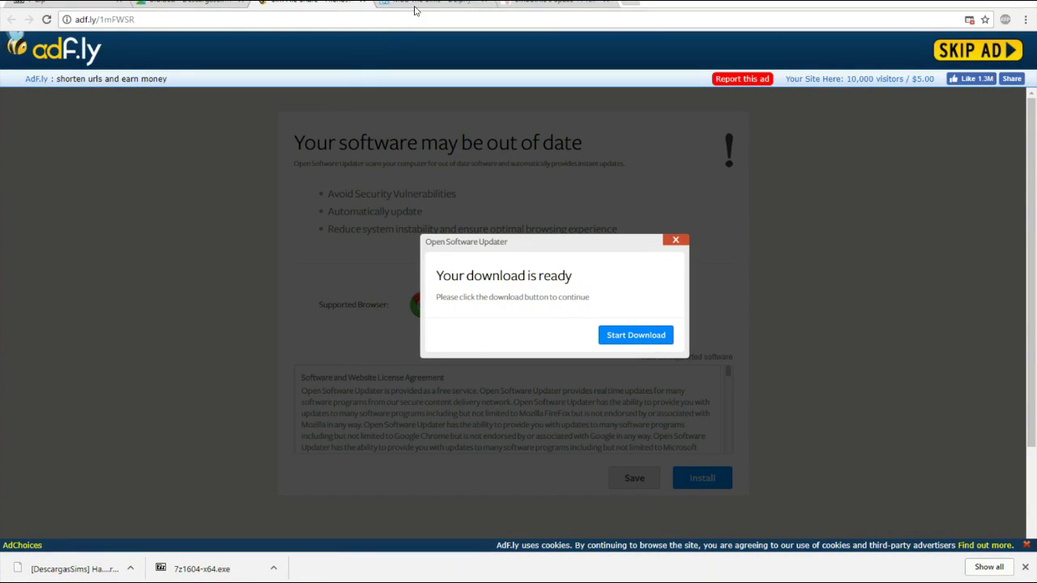
{"action": "left_click", "coordinate": [419, 4]}
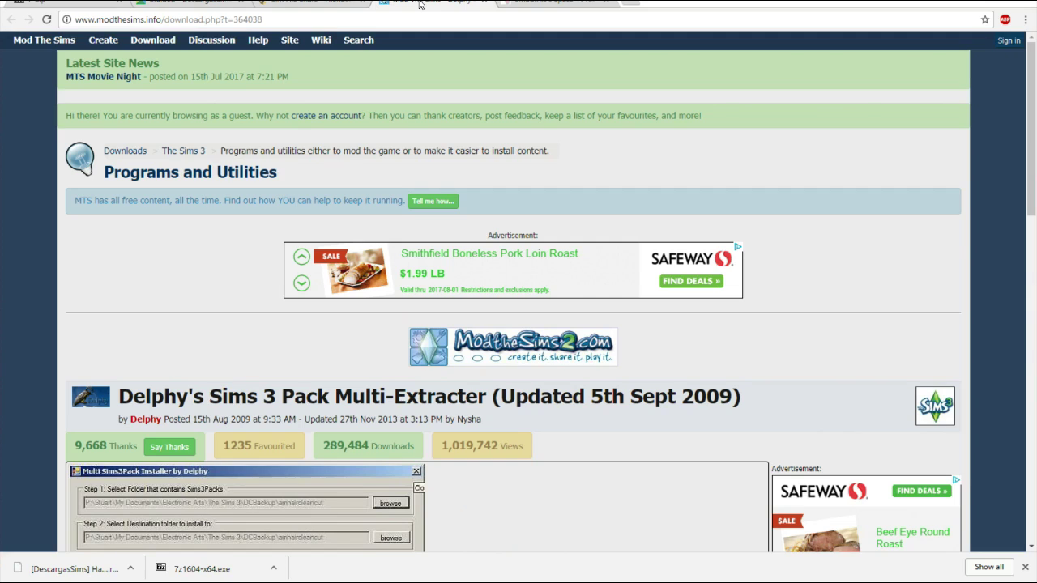
{"action": "scroll", "coordinate": [254, 277], "scroll_direction": "down", "scroll_amount": 2}
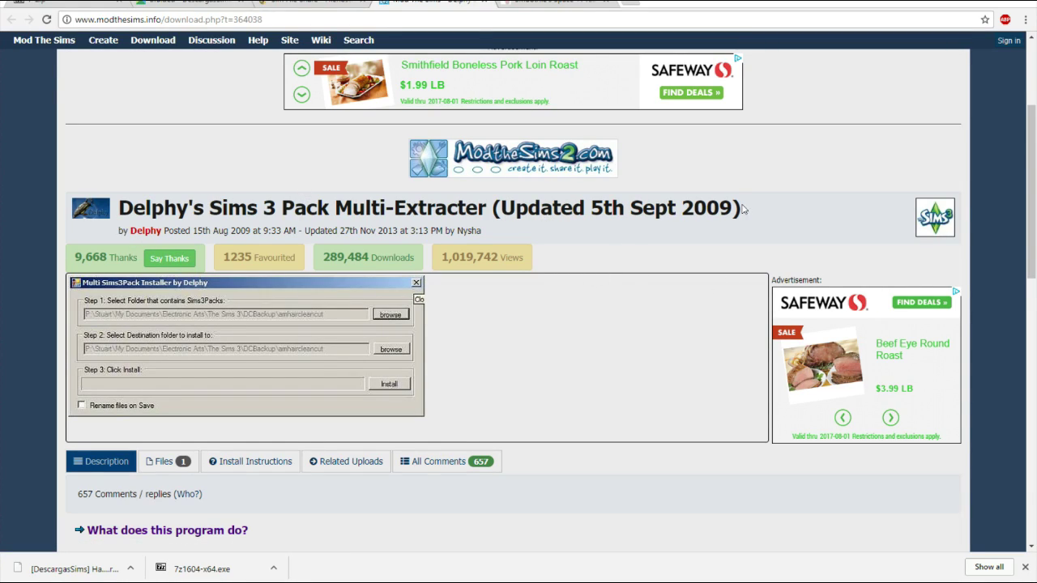
{"action": "scroll", "coordinate": [376, 339], "scroll_direction": "down", "scroll_amount": 5}
{"action": "scroll", "coordinate": [388, 391], "scroll_direction": "up", "scroll_amount": 7}
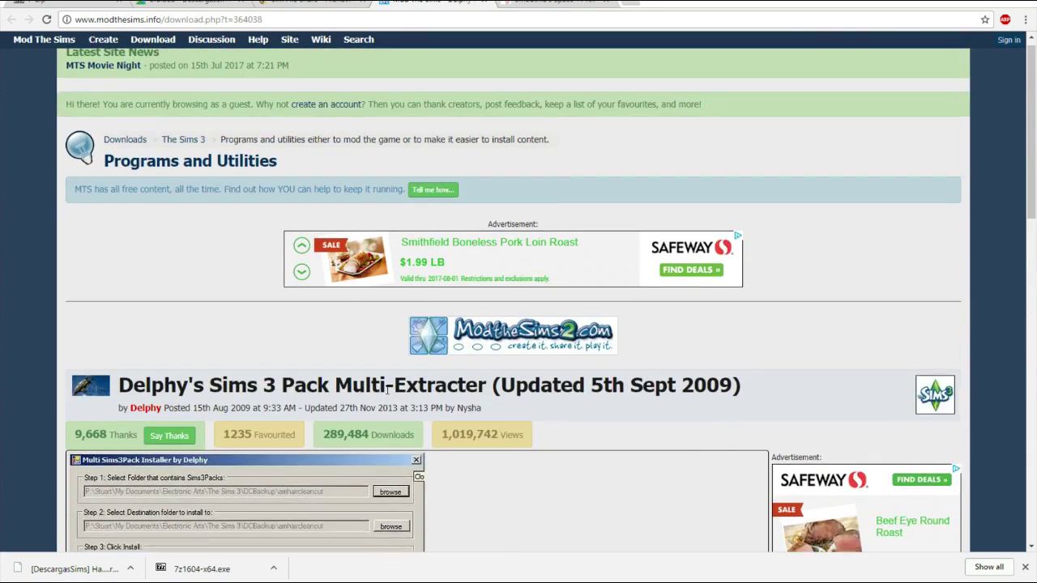
{"action": "scroll", "coordinate": [486, 357], "scroll_direction": "down", "scroll_amount": 3}
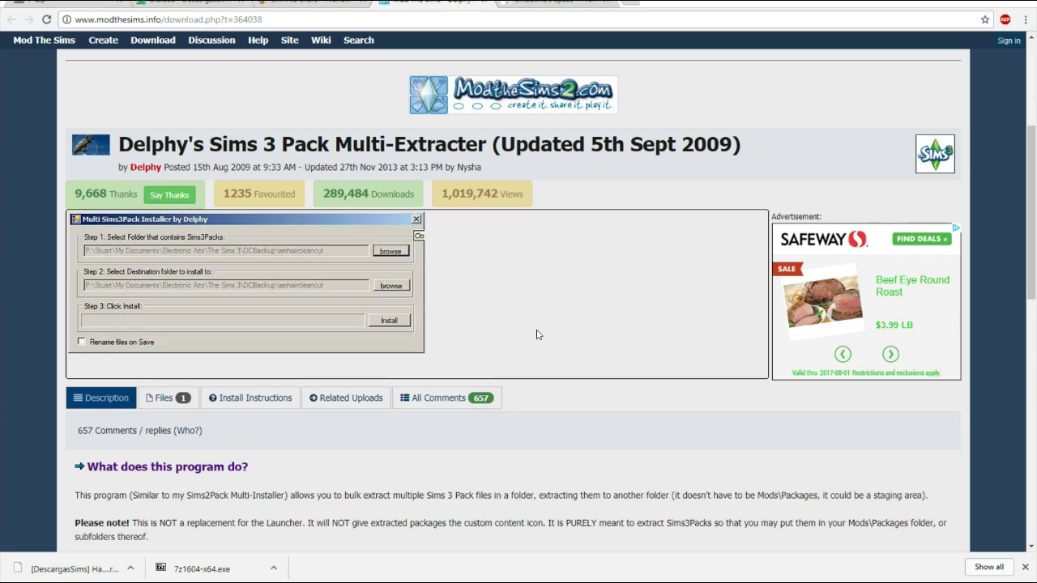
{"action": "scroll", "coordinate": [551, 365], "scroll_direction": "up", "scroll_amount": 1}
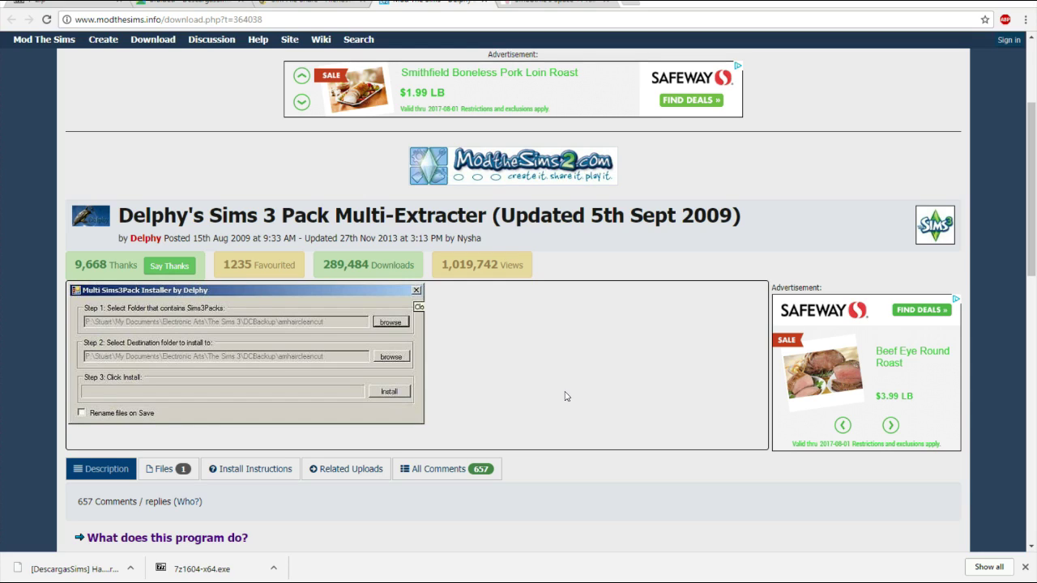
{"action": "scroll", "coordinate": [569, 397], "scroll_direction": "down", "scroll_amount": 2}
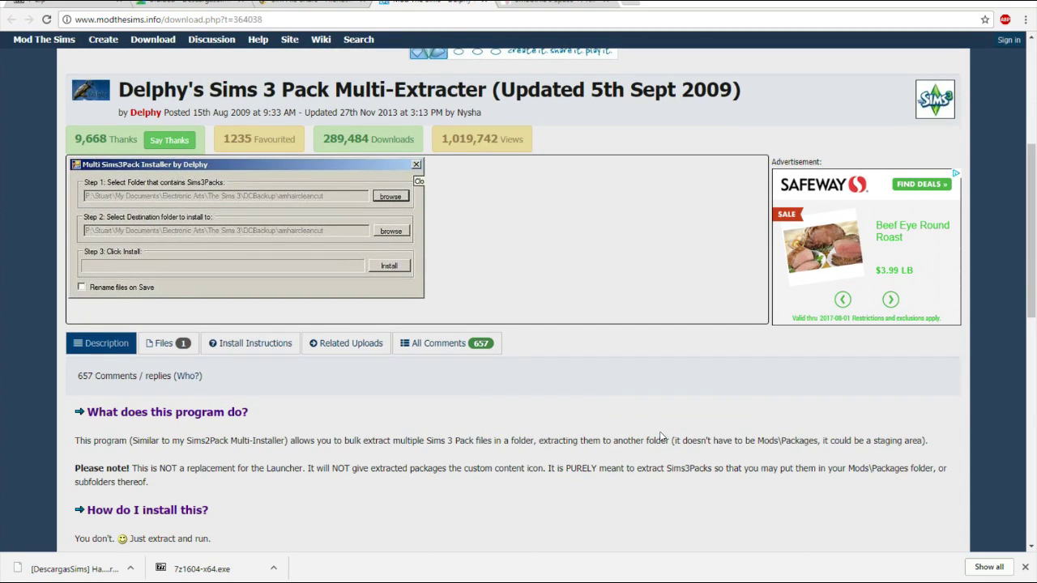
{"action": "scroll", "coordinate": [637, 297], "scroll_direction": "up", "scroll_amount": 2}
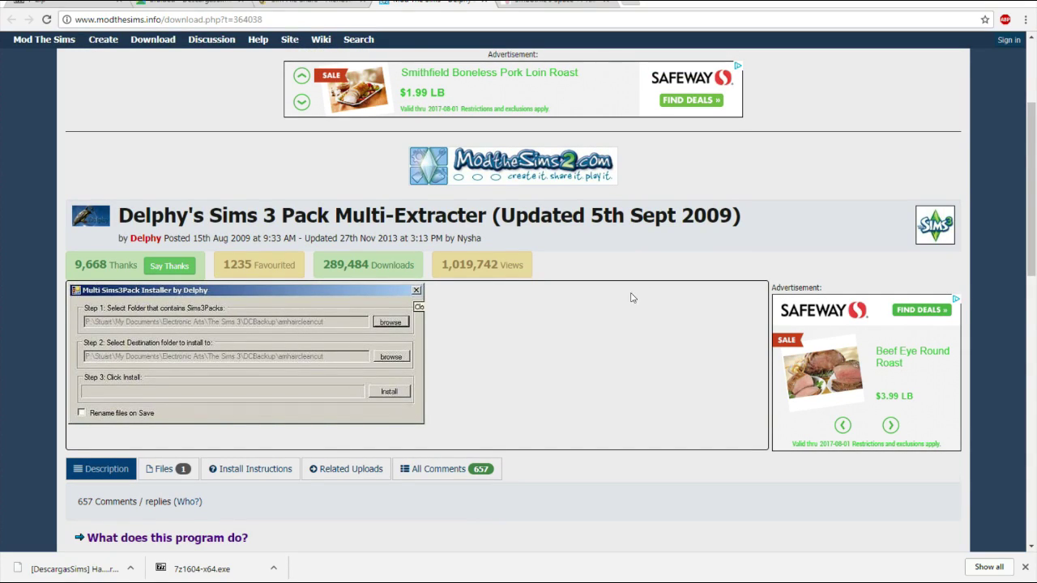
{"action": "scroll", "coordinate": [722, 292], "scroll_direction": "down", "scroll_amount": 2}
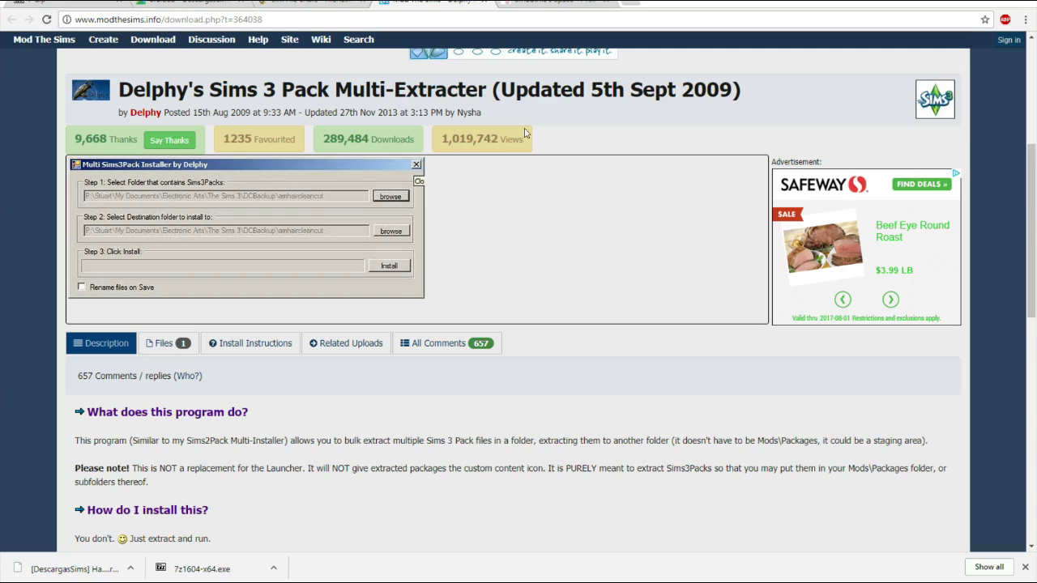
Show the Multi-Extracter's downloadable files and locate Sims3Pack Multi Installer.rar
{"action": "left_click", "coordinate": [162, 343]}
{"action": "scroll", "coordinate": [199, 325], "scroll_direction": "down", "scroll_amount": 3}
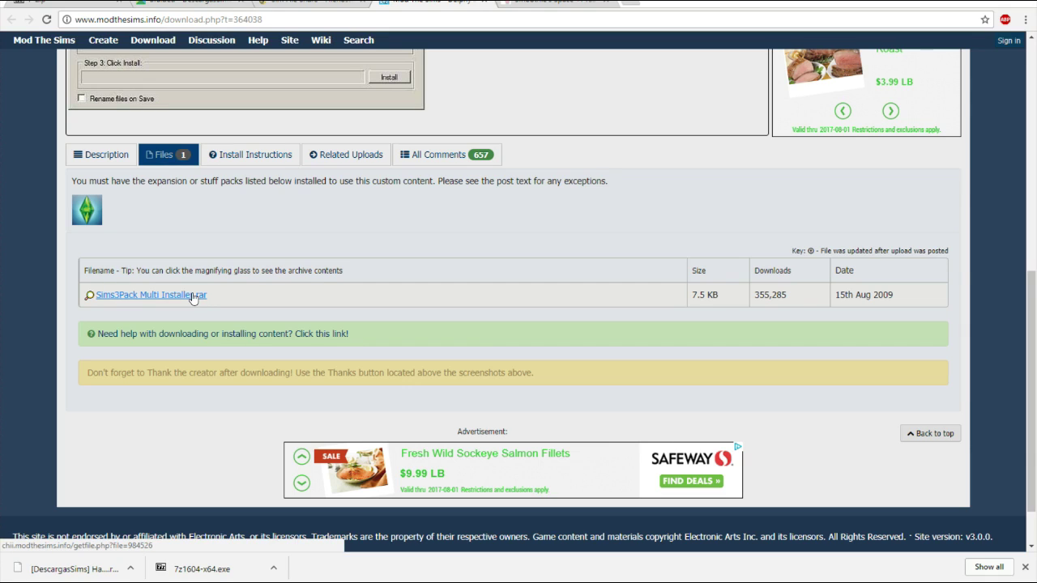
Download Sims3Pack Multi Installer.rar and extract its contents with 7-Zip directly into the Downloads folder
{"action": "left_click", "coordinate": [193, 297]}
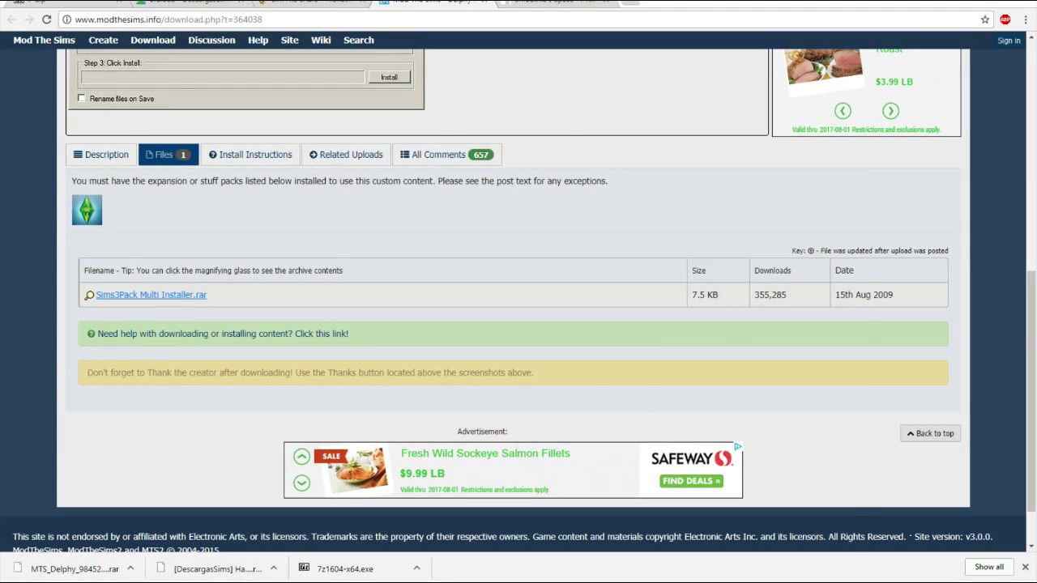
{"action": "left_click", "coordinate": [137, 558]}
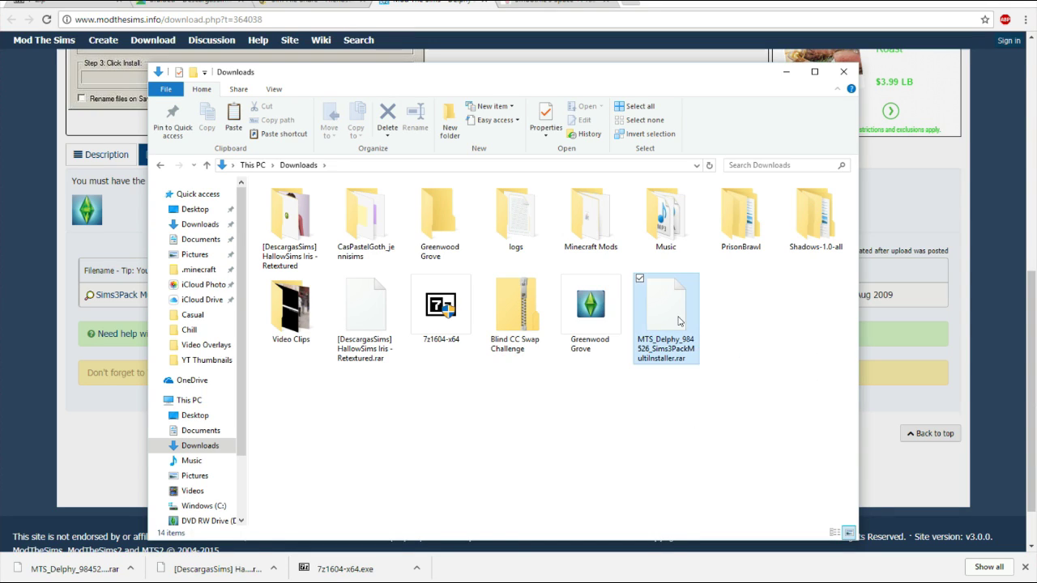
{"action": "right_click", "coordinate": [677, 319]}
{"action": "mouse_move", "coordinate": [645, 342]}
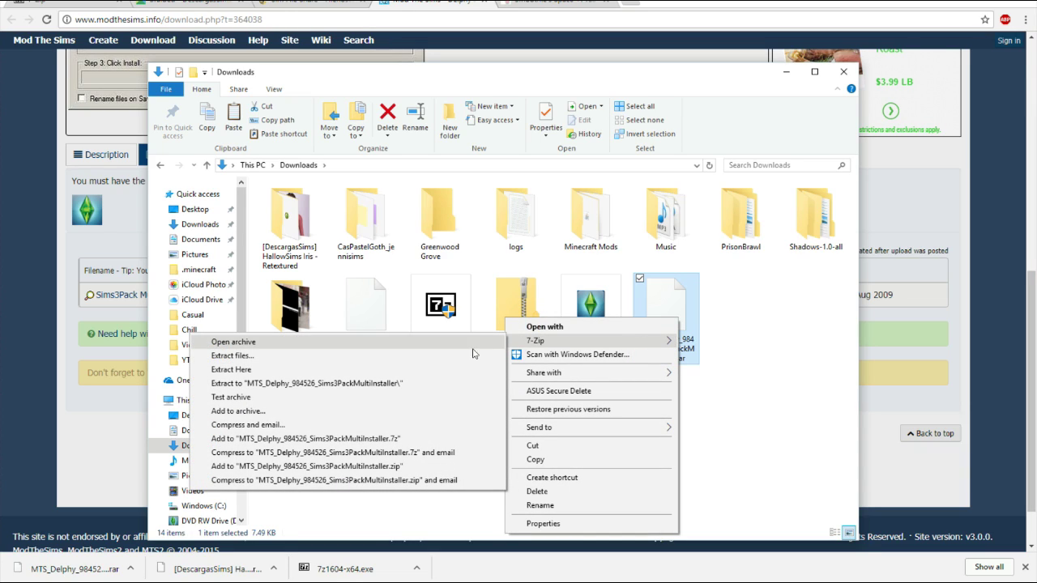
{"action": "left_click", "coordinate": [363, 371]}
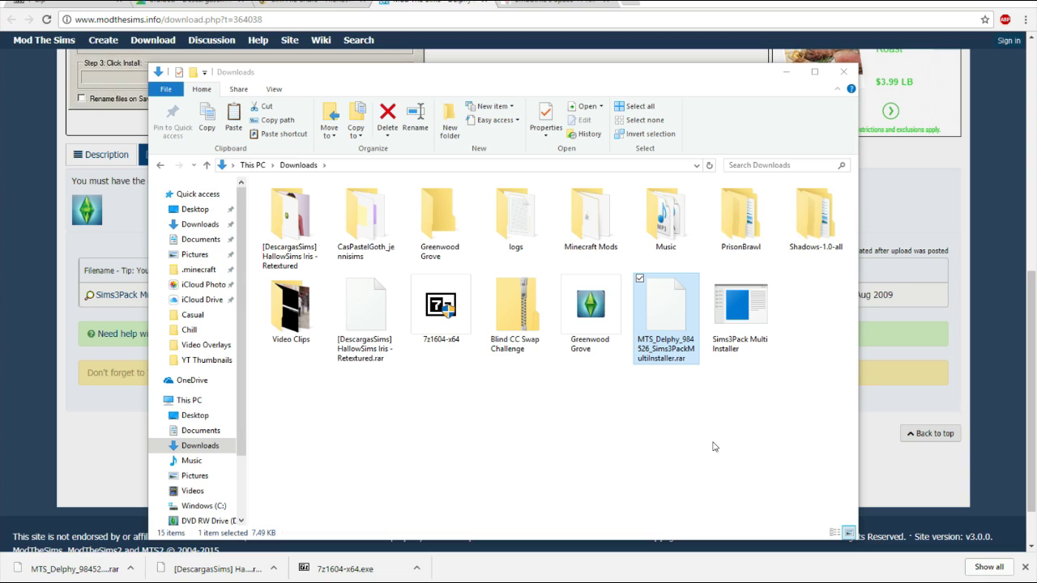
Launch Sims3Pack Multi Installer and move the Greenwood Grove Sims3Pack file into the Greenwood Grove folder in Downloads
{"action": "double_click", "coordinate": [746, 308]}
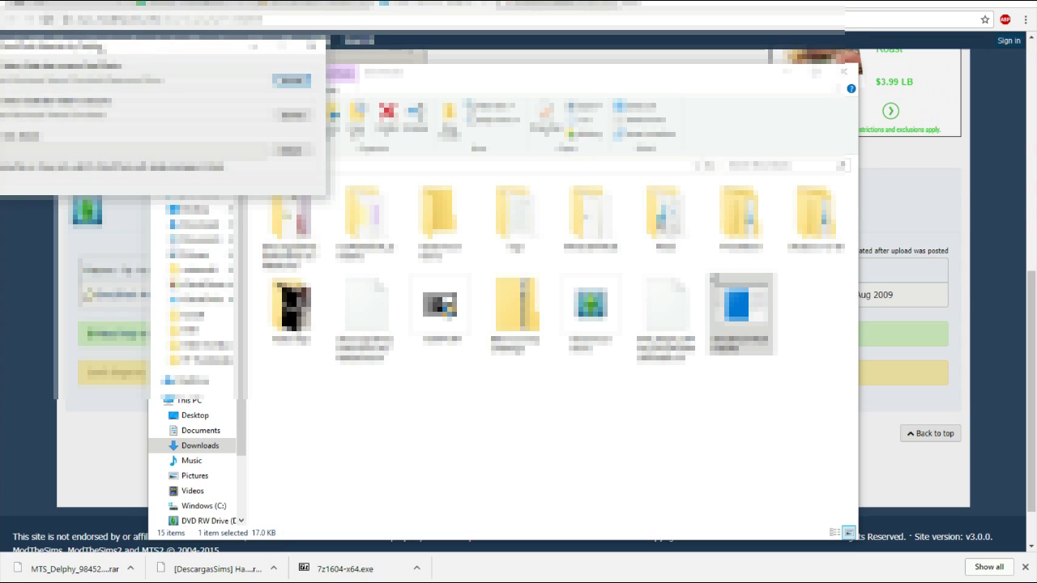
{"action": "left_click_drag", "start_coordinate": [100, 44], "coordinate": [427, 166]}
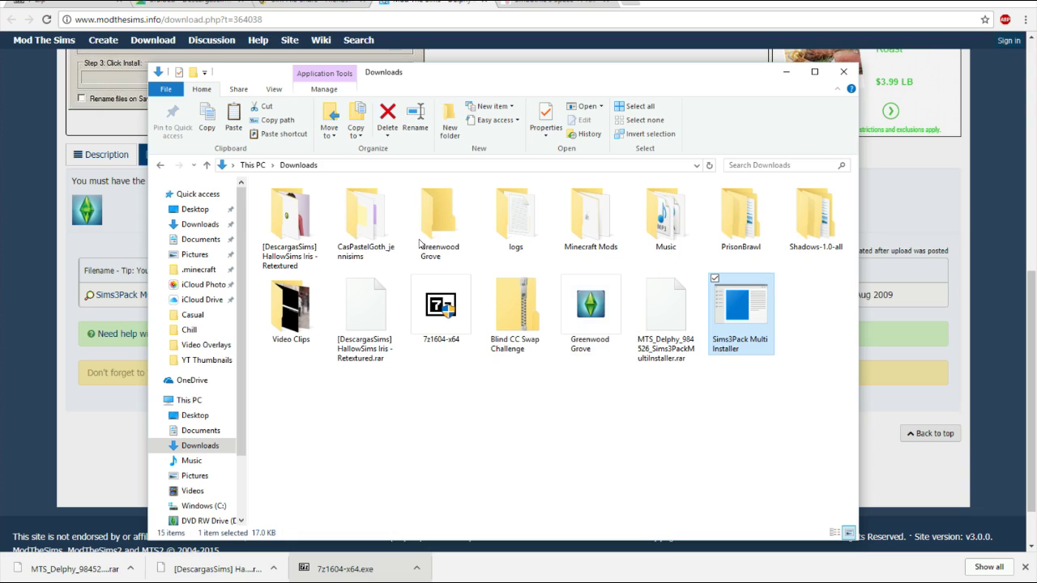
{"action": "double_click", "coordinate": [463, 236]}
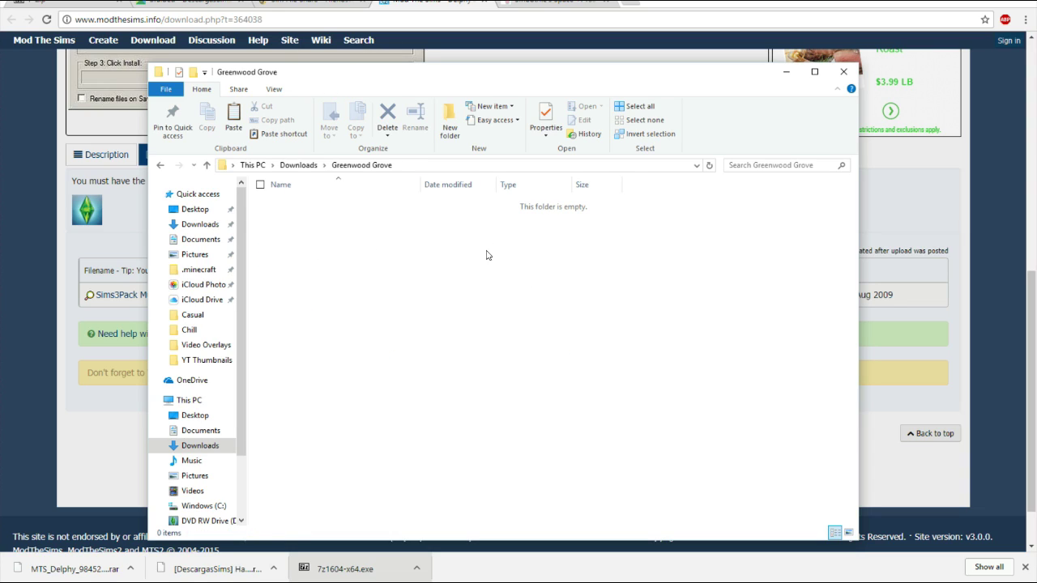
{"action": "left_click", "coordinate": [314, 162]}
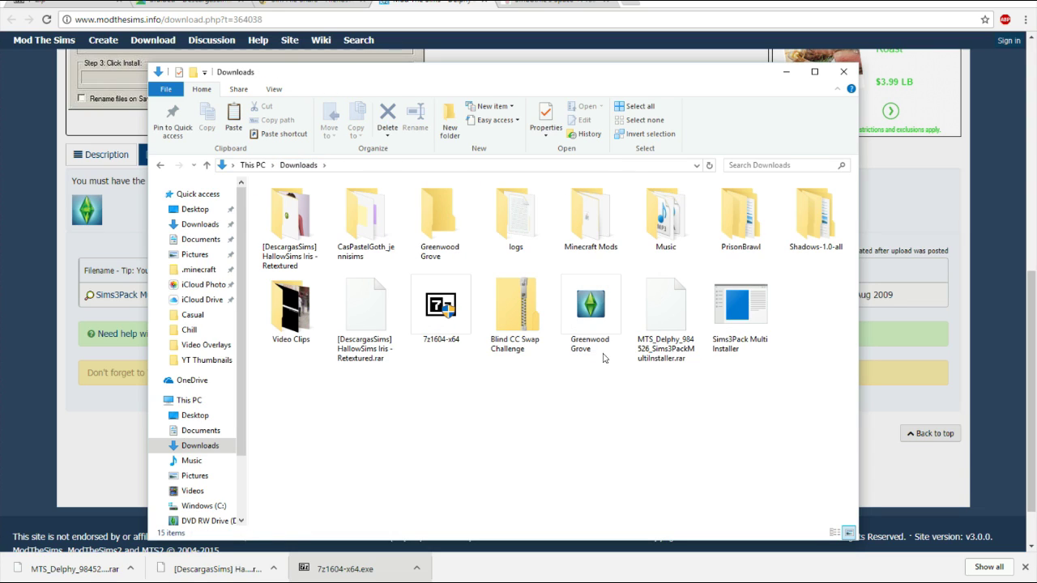
{"action": "left_click", "coordinate": [577, 316]}
{"action": "left_click_drag", "start_coordinate": [577, 317], "coordinate": [442, 219]}
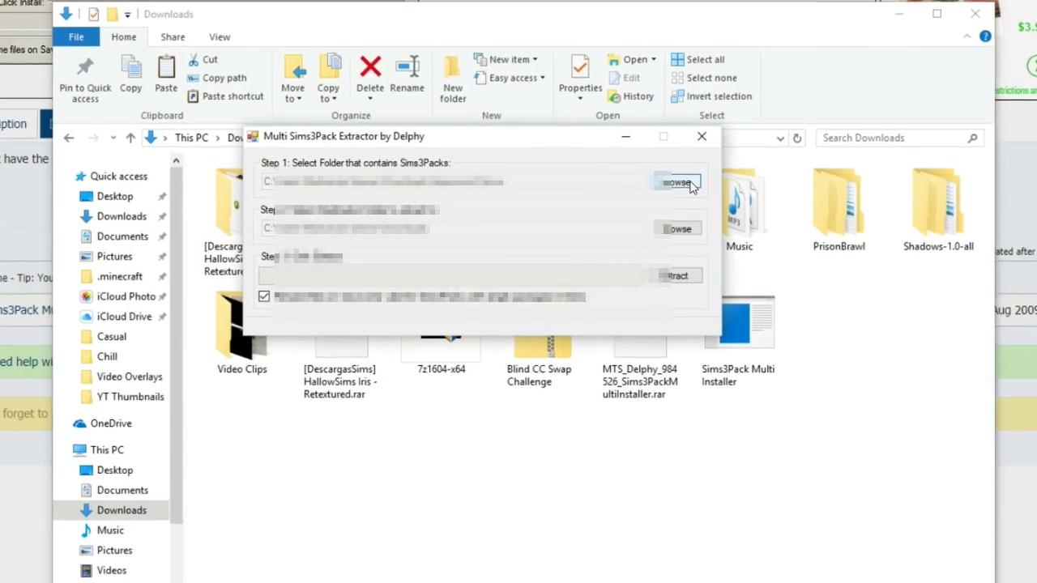
Set Downloads\Greenwood Grove as the folder containing Sims3Packs and Downloads as the extraction destination in the Multi Sims3Pack Extractor
{"action": "left_click", "coordinate": [679, 183]}
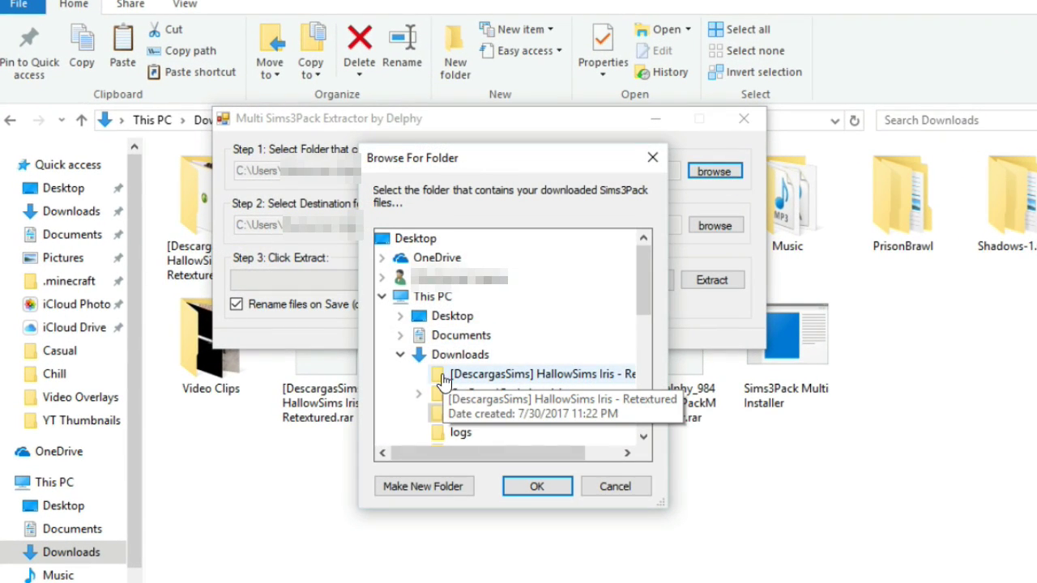
{"action": "left_click", "coordinate": [621, 413]}
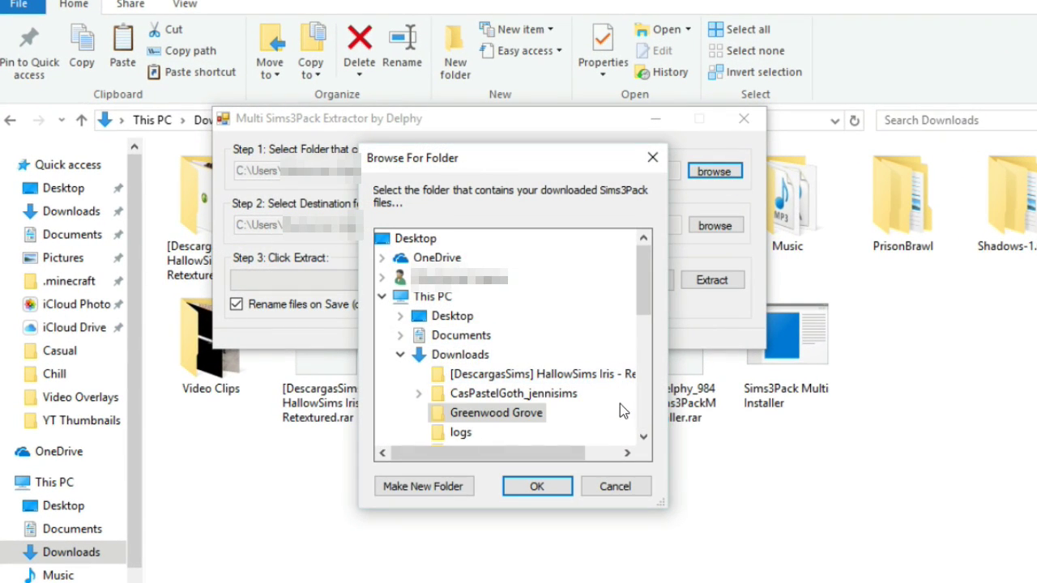
{"action": "left_click", "coordinate": [532, 488]}
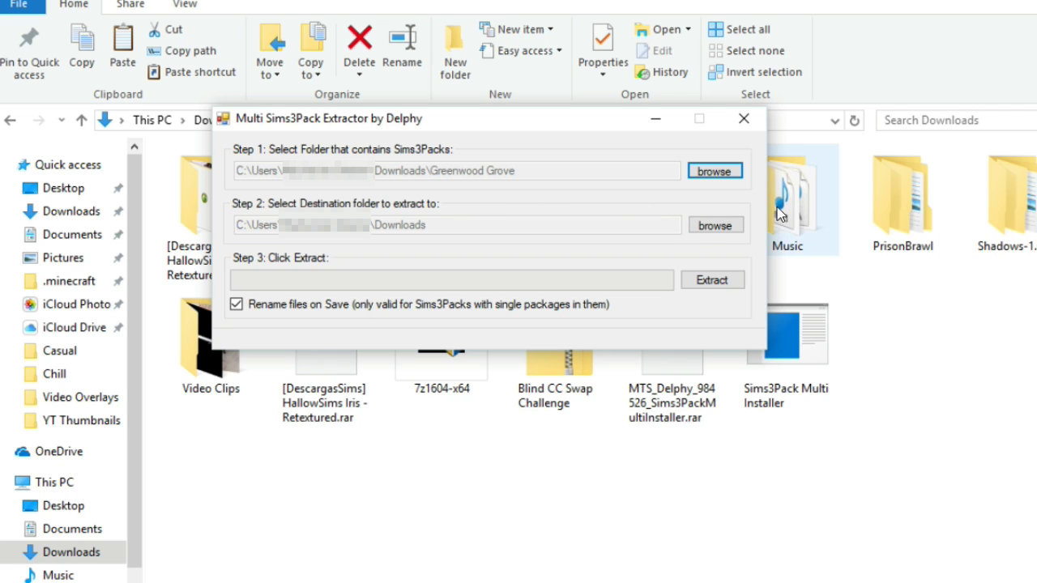
{"action": "left_click", "coordinate": [723, 225]}
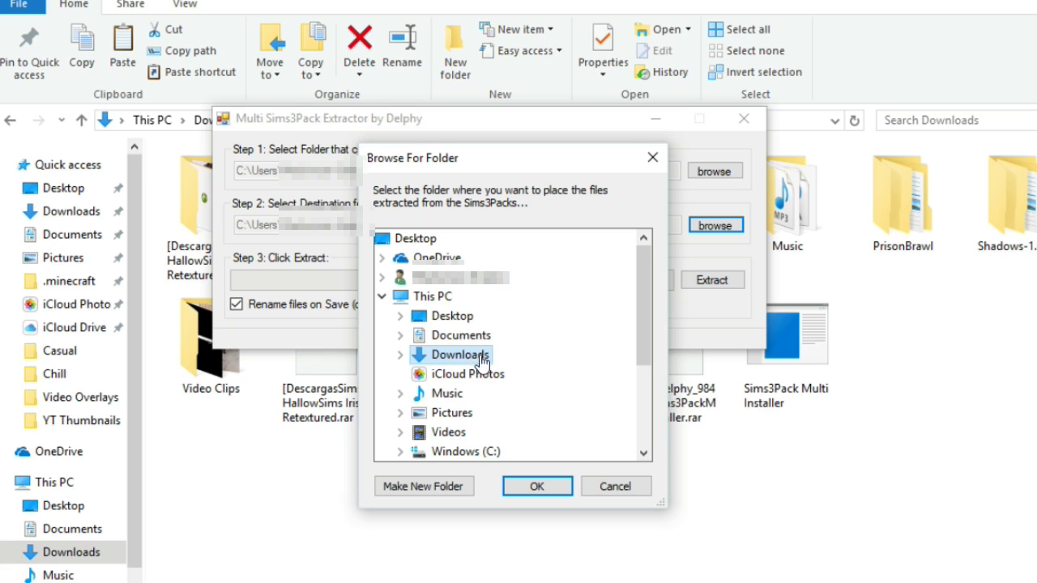
{"action": "left_click", "coordinate": [537, 488]}
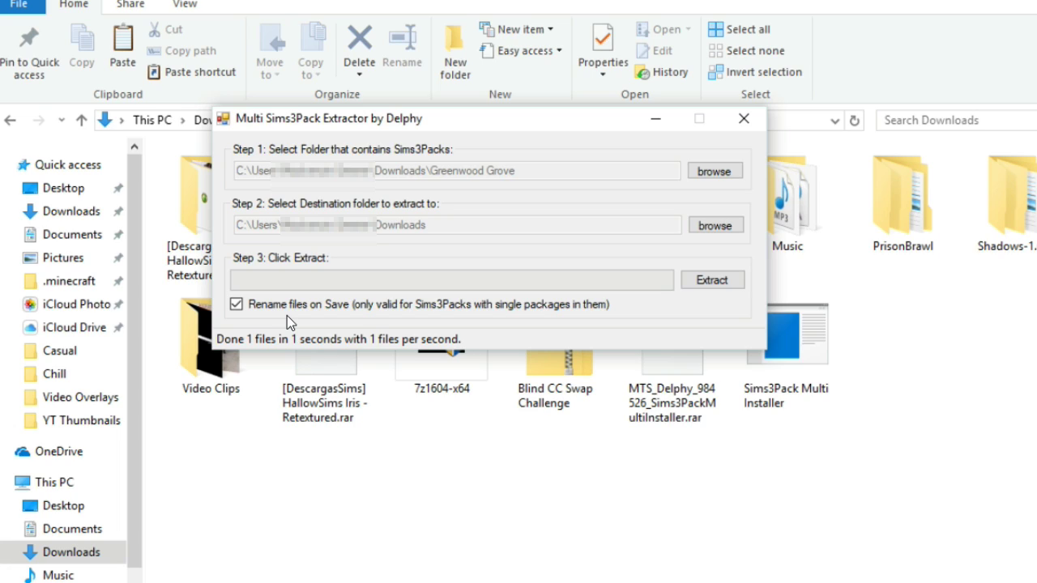
Inspect the contents of the Greenwood Grove folder and return to the Multi Sims3Pack Extractor
{"action": "left_click", "coordinate": [380, 519]}
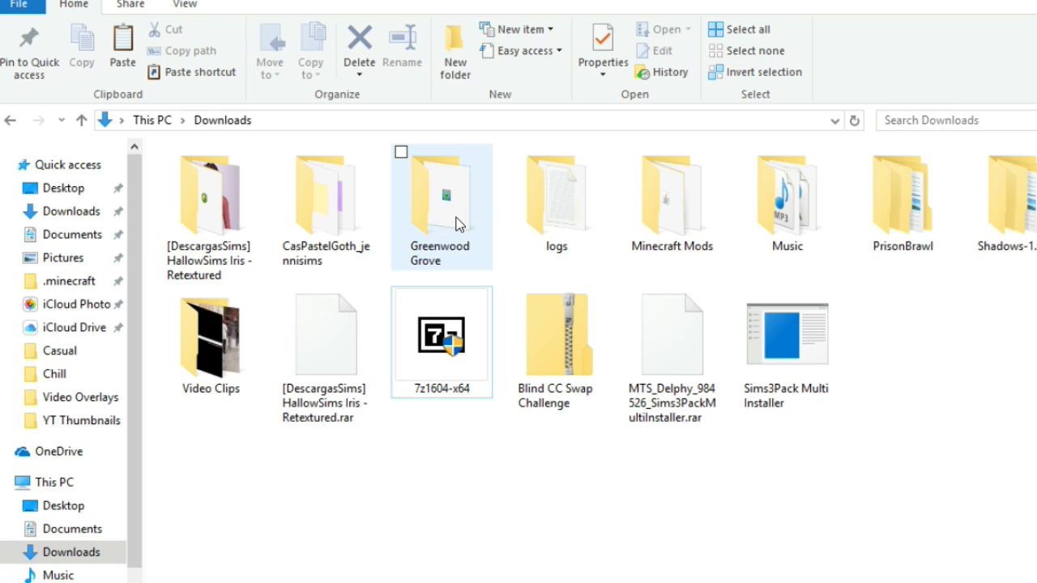
{"action": "double_click", "coordinate": [458, 223]}
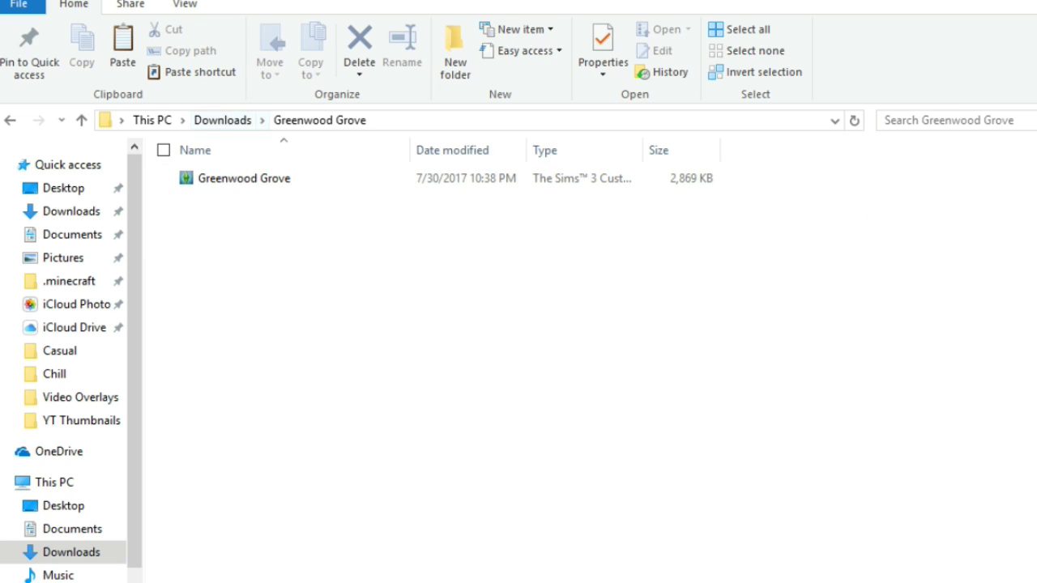
{"action": "key", "text": "alt+Tab"}
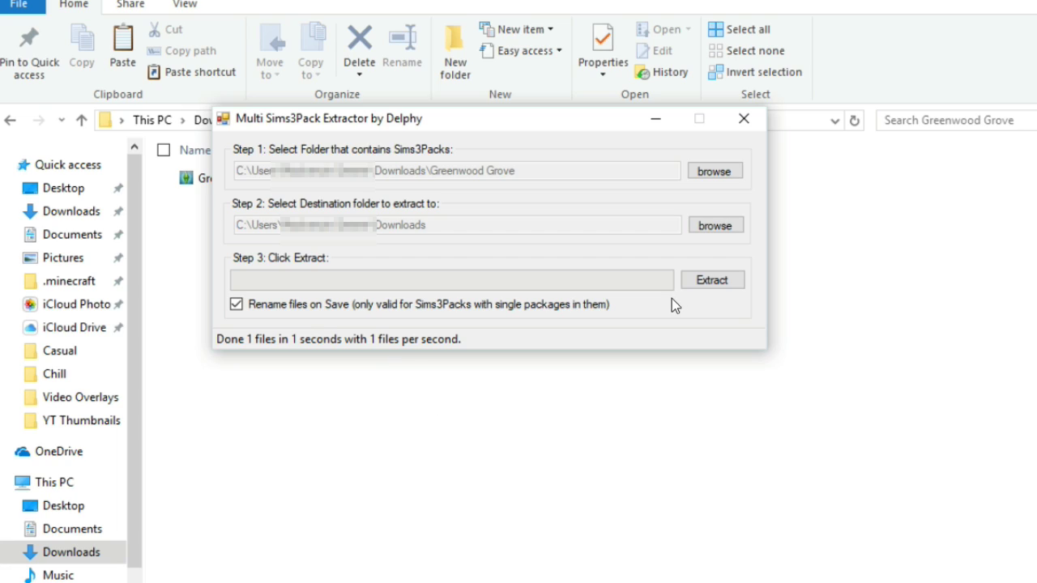
Extract the Greenwood Grove Sims3Pack into Downloads and show the Downloads folder's contents
{"action": "left_click", "coordinate": [693, 280]}
{"action": "left_click", "coordinate": [684, 492]}
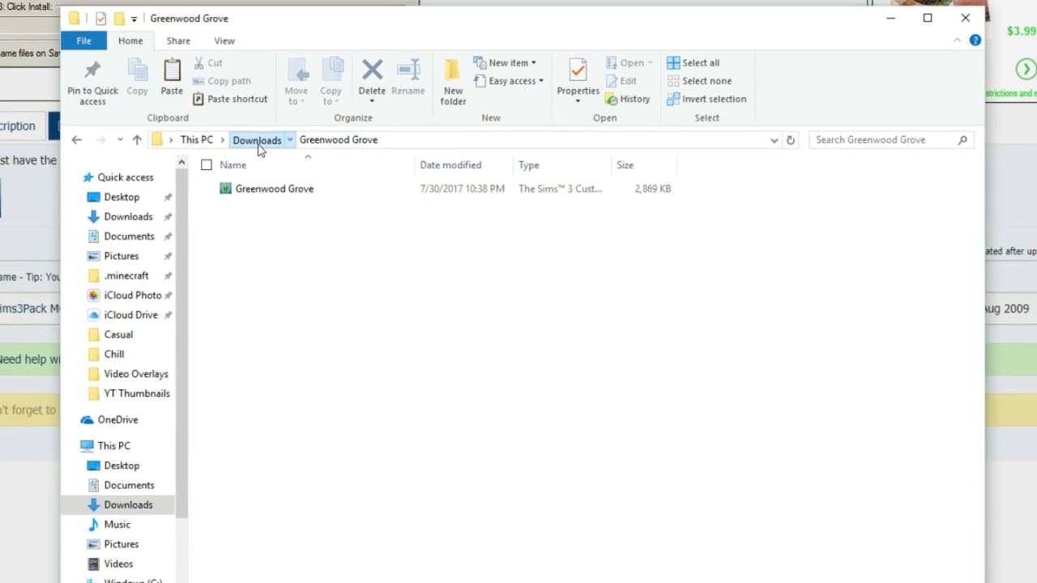
{"action": "left_click", "coordinate": [221, 120]}
{"action": "left_click", "coordinate": [531, 485]}
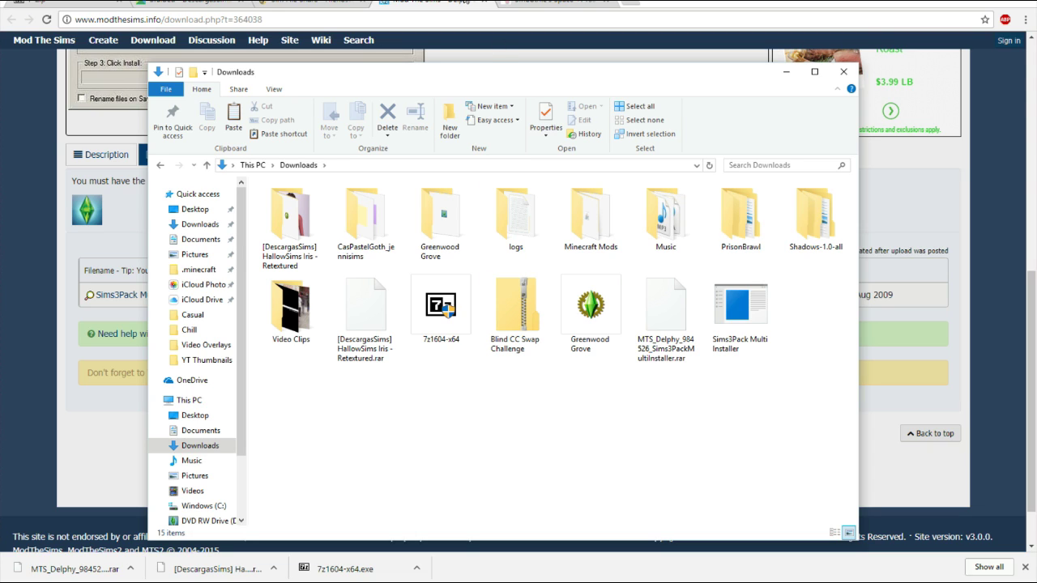
Switch to the browser and download the sim offered in the Smoothie's Space "TS3 Blind CC Swap" post
{"action": "left_click", "coordinate": [465, 2]}
{"action": "left_click", "coordinate": [560, 4]}
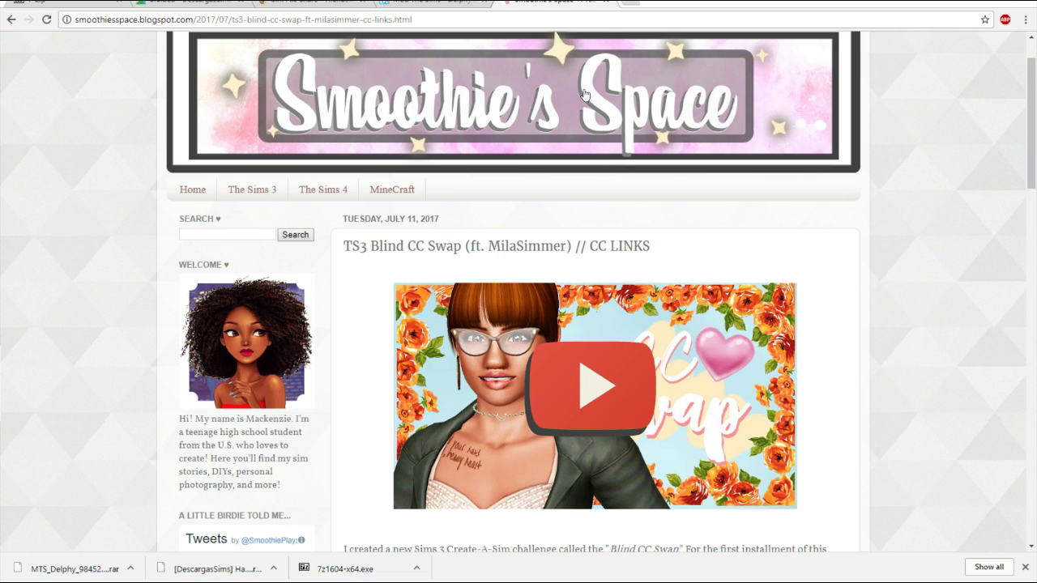
{"action": "scroll", "coordinate": [661, 216], "scroll_direction": "down", "scroll_amount": 6}
{"action": "scroll", "coordinate": [661, 216], "scroll_direction": "up", "scroll_amount": 7}
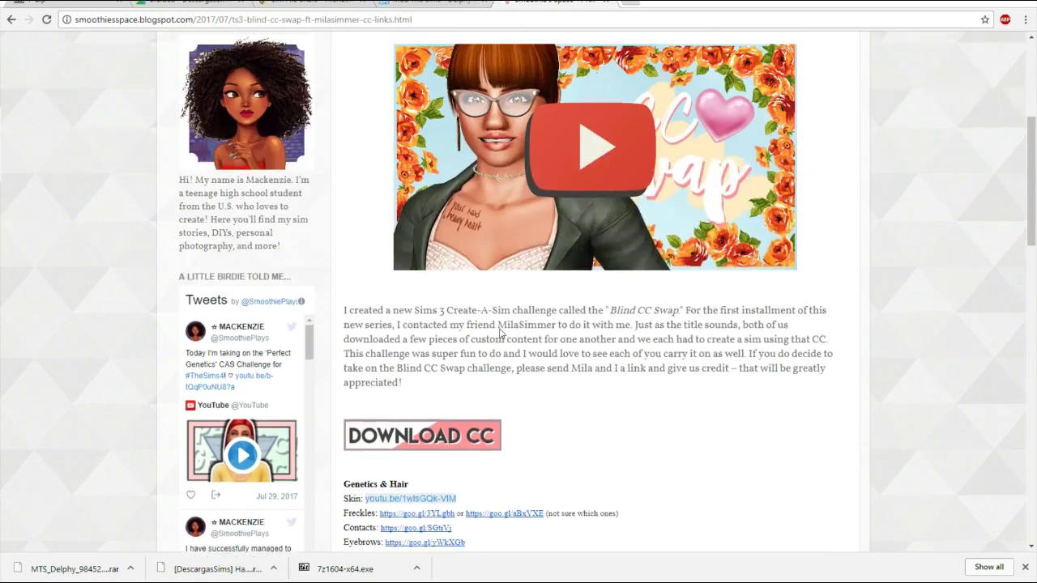
{"action": "scroll", "coordinate": [444, 176], "scroll_direction": "down", "scroll_amount": 8}
{"action": "scroll", "coordinate": [487, 226], "scroll_direction": "down", "scroll_amount": 6}
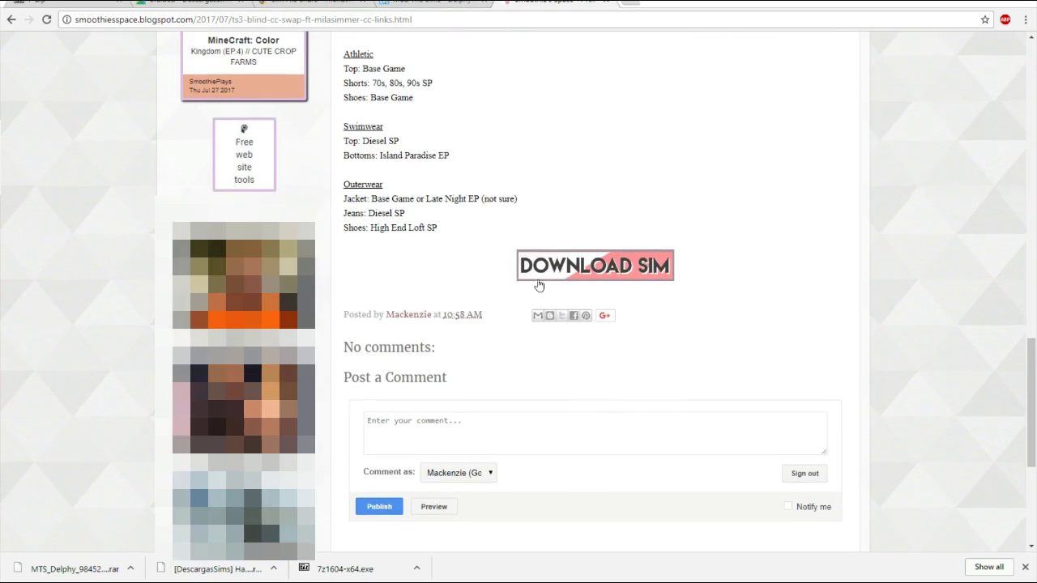
{"action": "scroll", "coordinate": [745, 276], "scroll_direction": "up", "scroll_amount": 2}
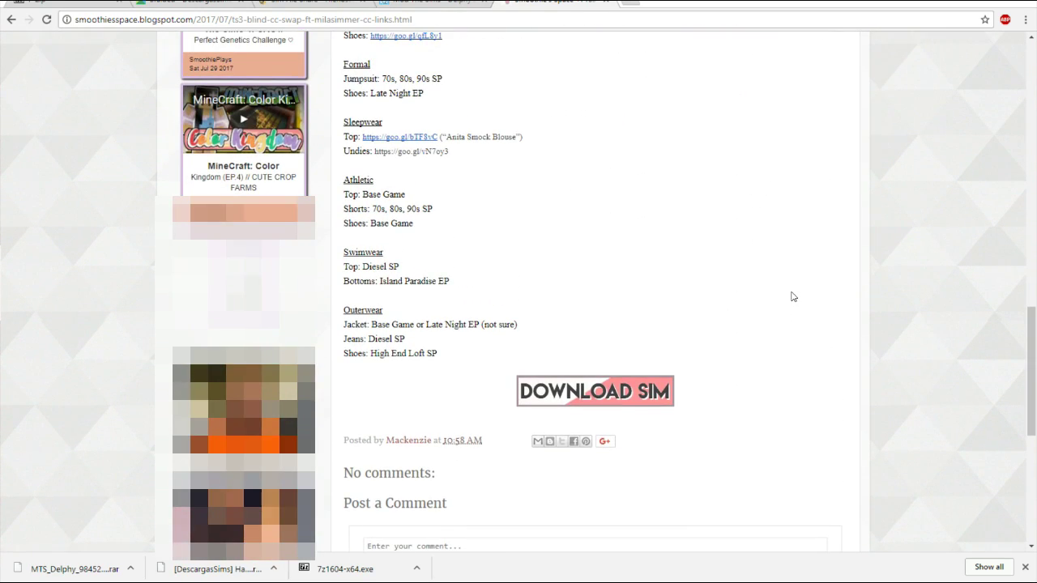
{"action": "left_click", "coordinate": [620, 395]}
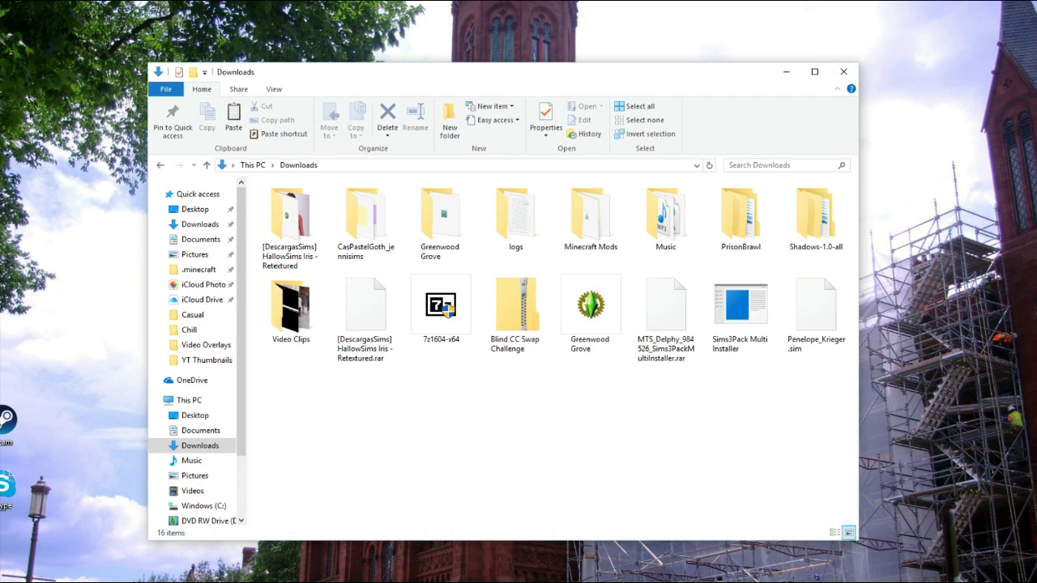
Open a second File Explorer window and arrange it beside the Downloads window
{"action": "left_click_drag", "start_coordinate": [427, 78], "coordinate": [601, 96]}
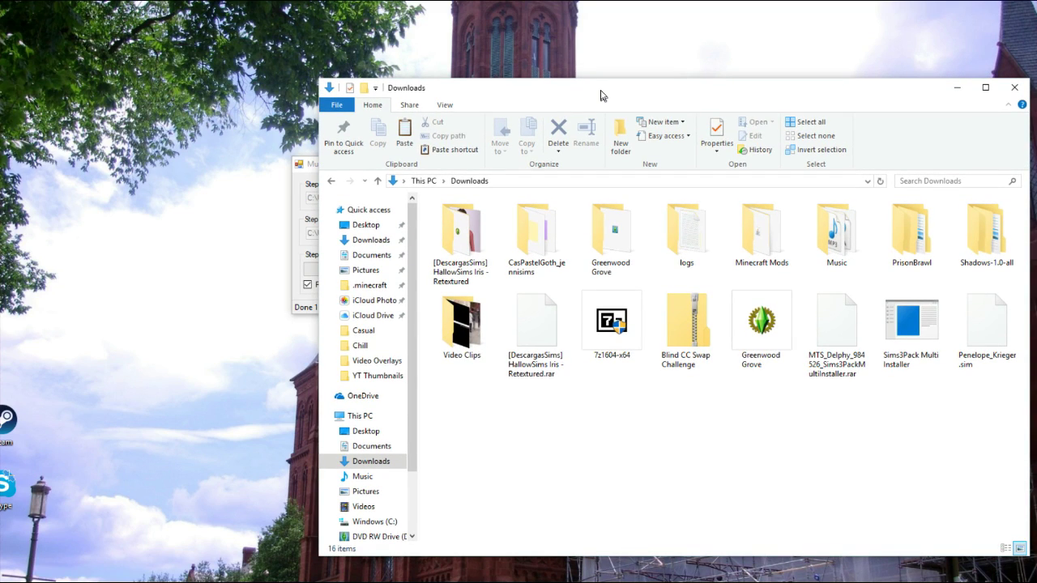
{"action": "right_click", "coordinate": [201, 581]}
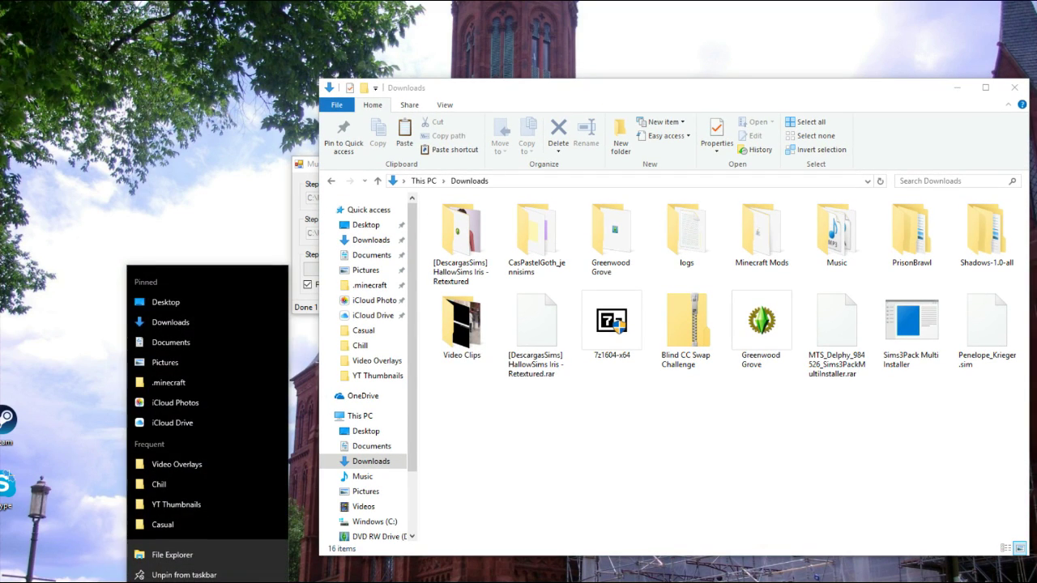
{"action": "left_click", "coordinate": [201, 560]}
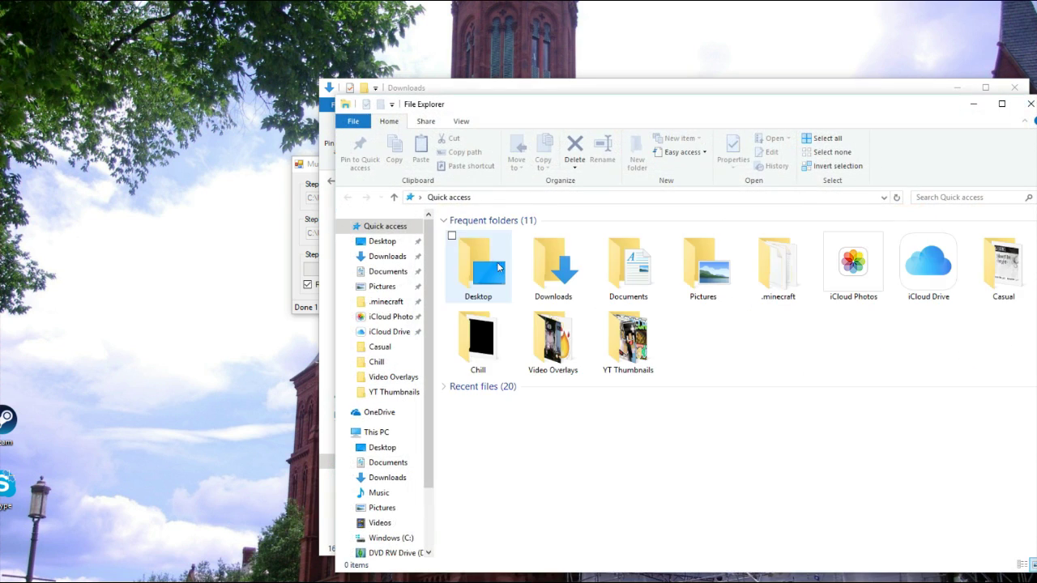
{"action": "left_click_drag", "start_coordinate": [677, 102], "coordinate": [289, 122]}
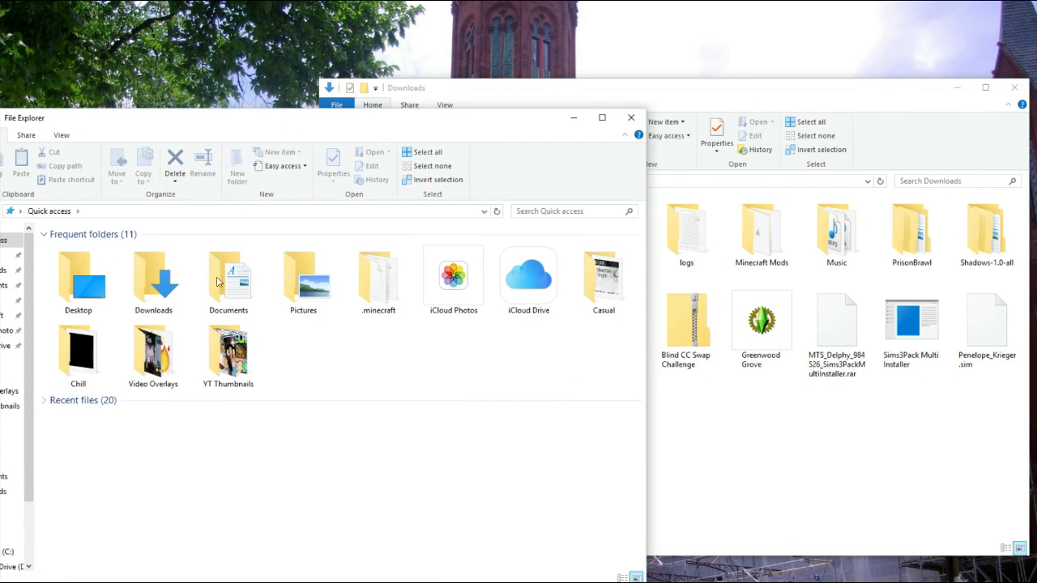
Open Documents > Electronic Arts > The Sims 3 > SavedSims in the second File Explorer window
{"action": "double_click", "coordinate": [235, 277]}
{"action": "double_click", "coordinate": [235, 277]}
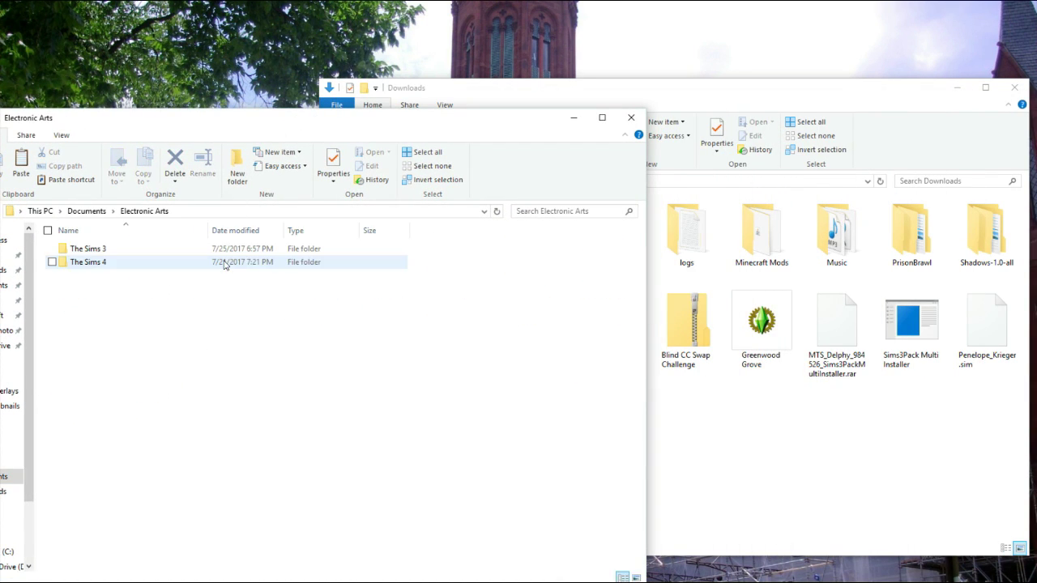
{"action": "double_click", "coordinate": [106, 249]}
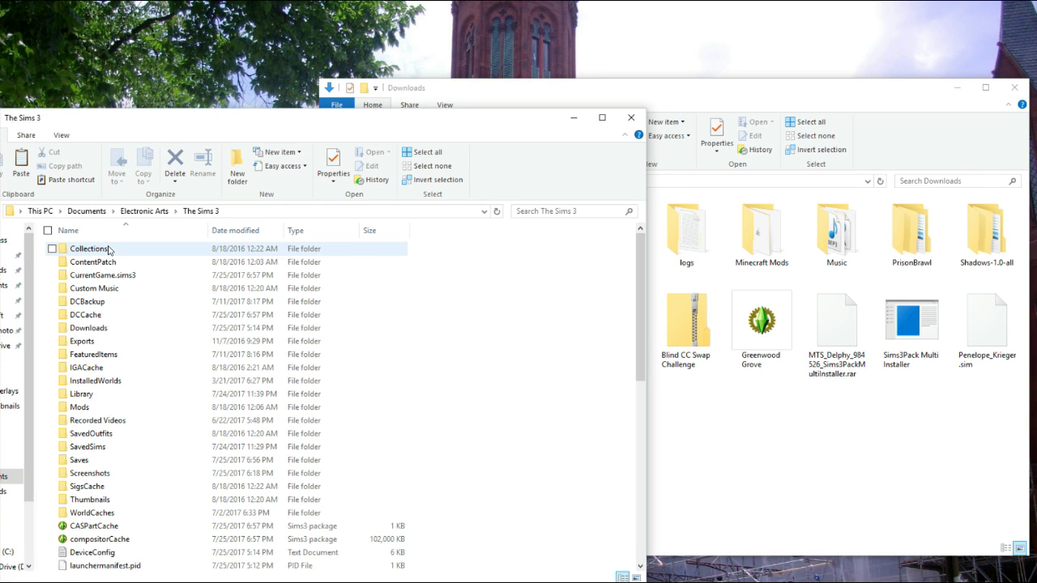
{"action": "double_click", "coordinate": [127, 446]}
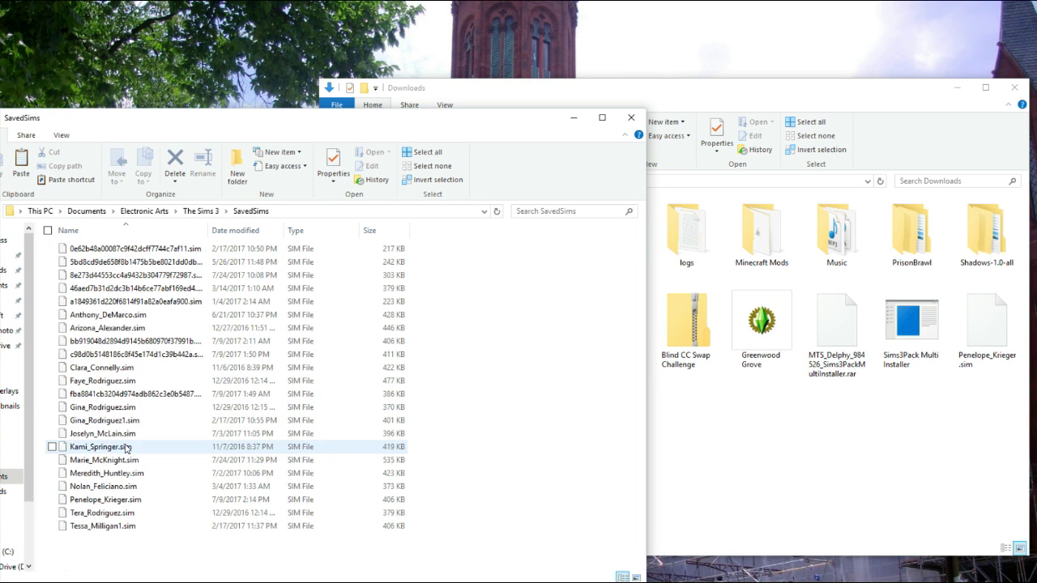
{"action": "left_click_drag", "start_coordinate": [383, 117], "coordinate": [391, 79]}
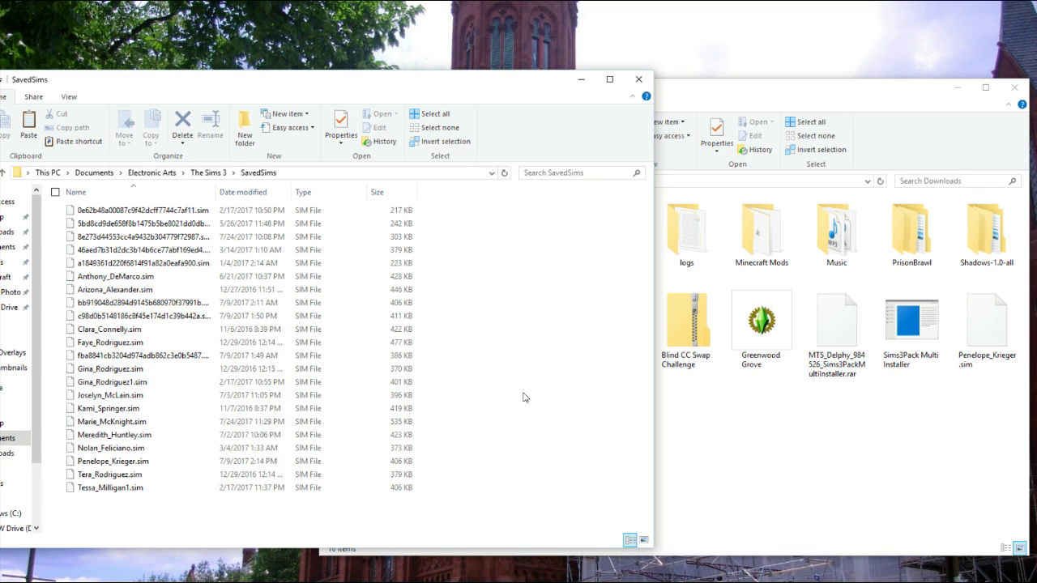
Move the downloaded .sim file from Downloads into the SavedSims folder, replacing the existing file of the same name
{"action": "left_click", "coordinate": [868, 452]}
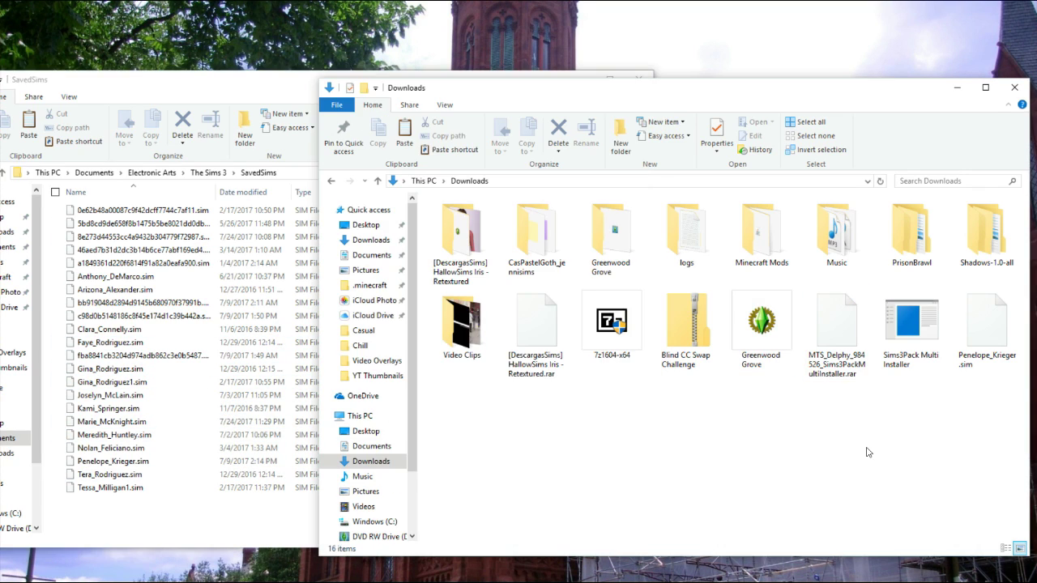
{"action": "left_click", "coordinate": [990, 311]}
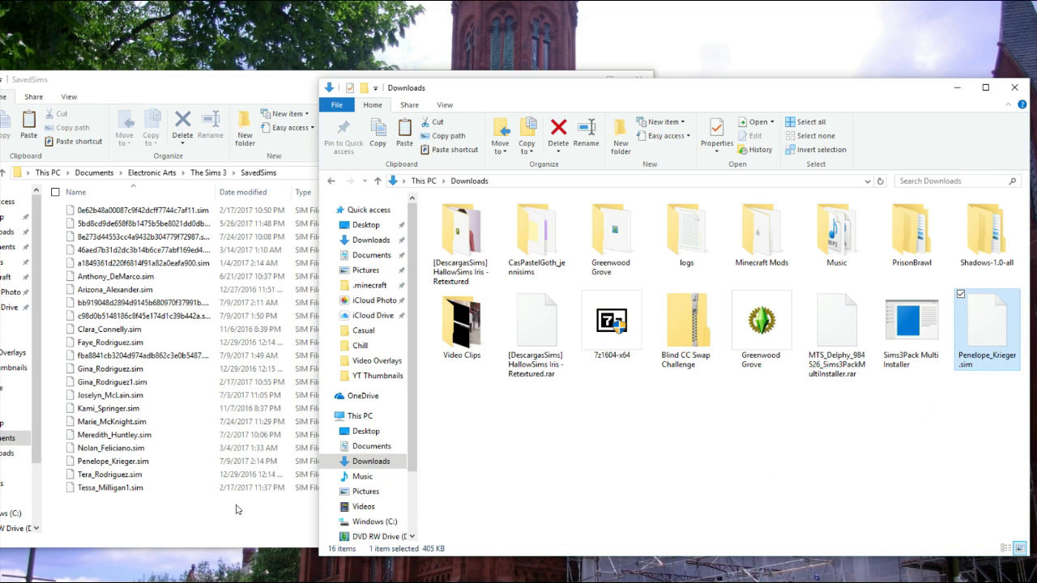
{"action": "left_click_drag", "start_coordinate": [996, 327], "coordinate": [232, 487]}
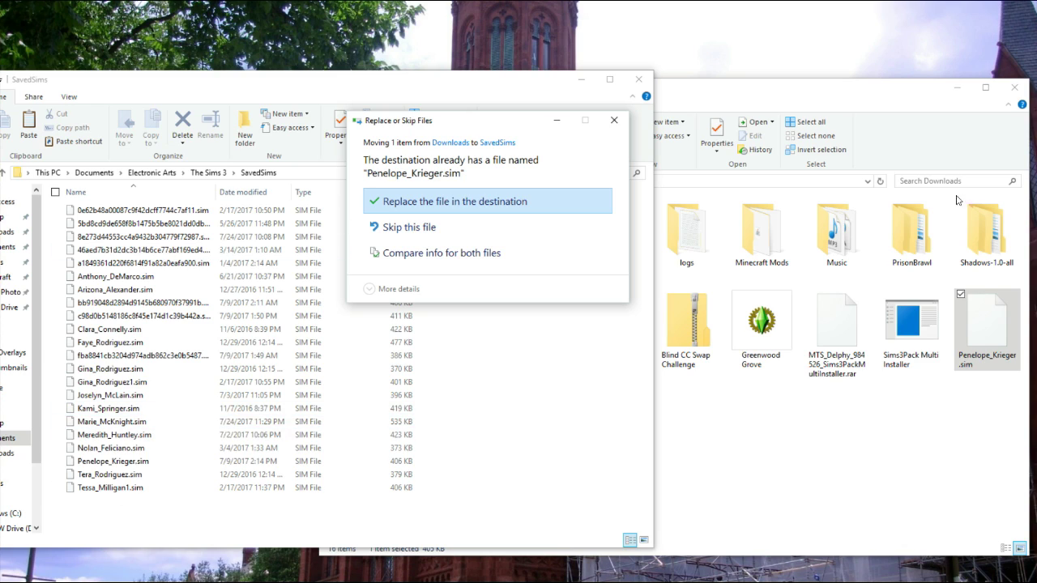
{"action": "left_click", "coordinate": [520, 207]}
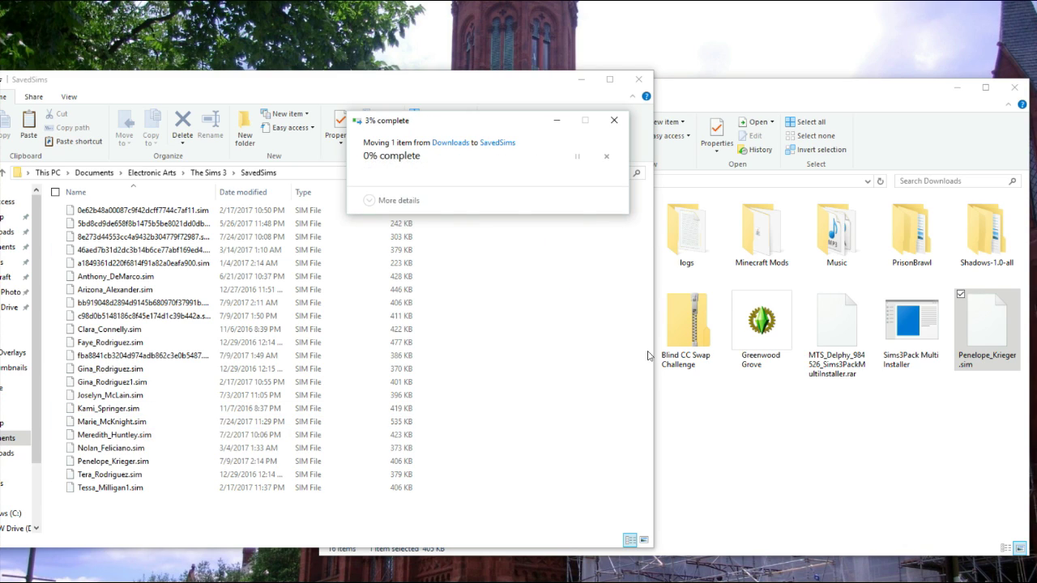
{"action": "left_click", "coordinate": [289, 529]}
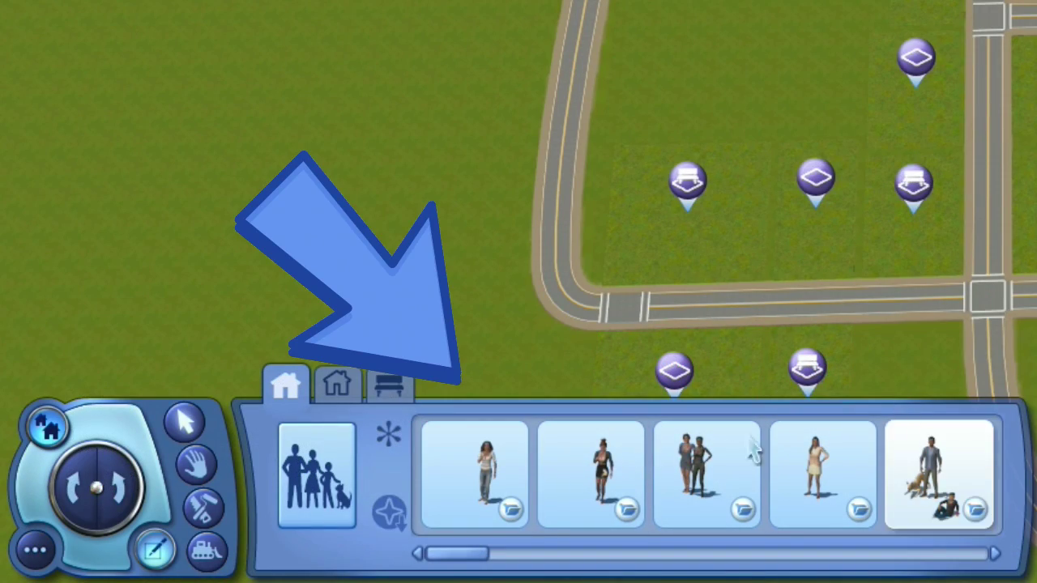
Switch to The Sims 3 and start creating a new household from Edit Town
{"action": "scroll", "coordinate": [503, 527], "scroll_direction": "down", "scroll_amount": 3}
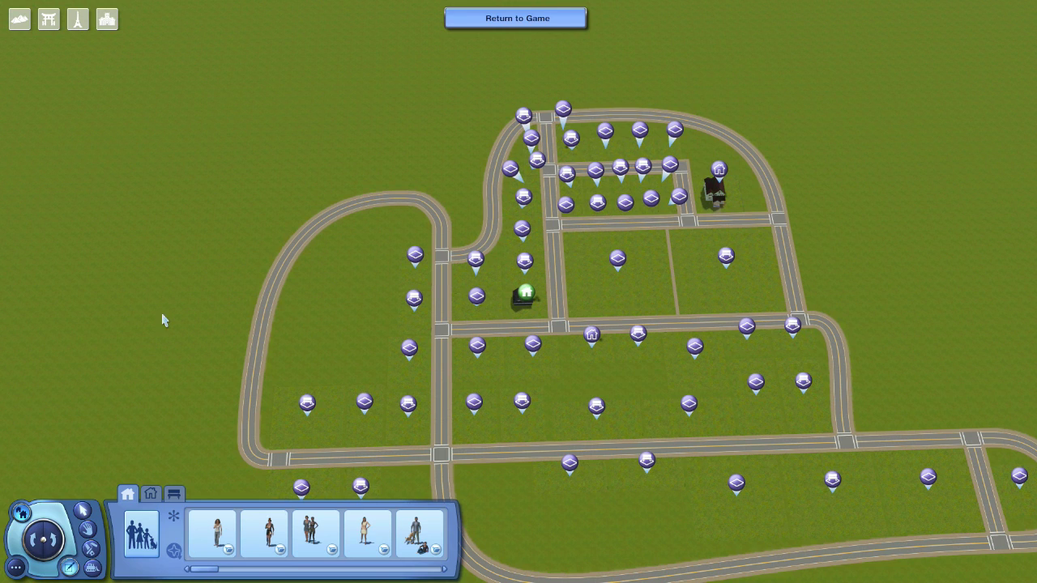
{"action": "left_click", "coordinate": [16, 567]}
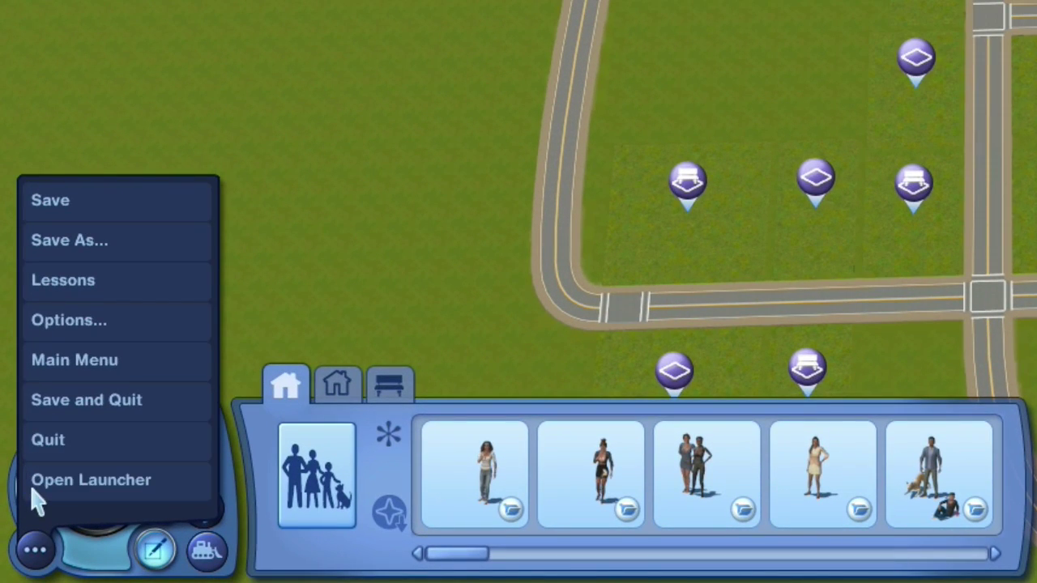
{"action": "left_click", "coordinate": [39, 506]}
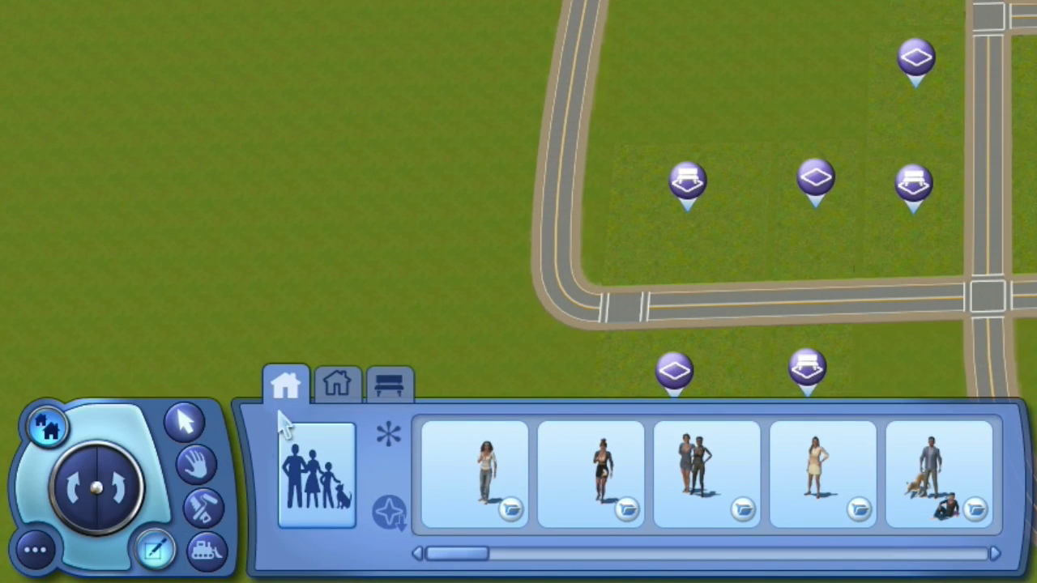
{"action": "left_click", "coordinate": [326, 428]}
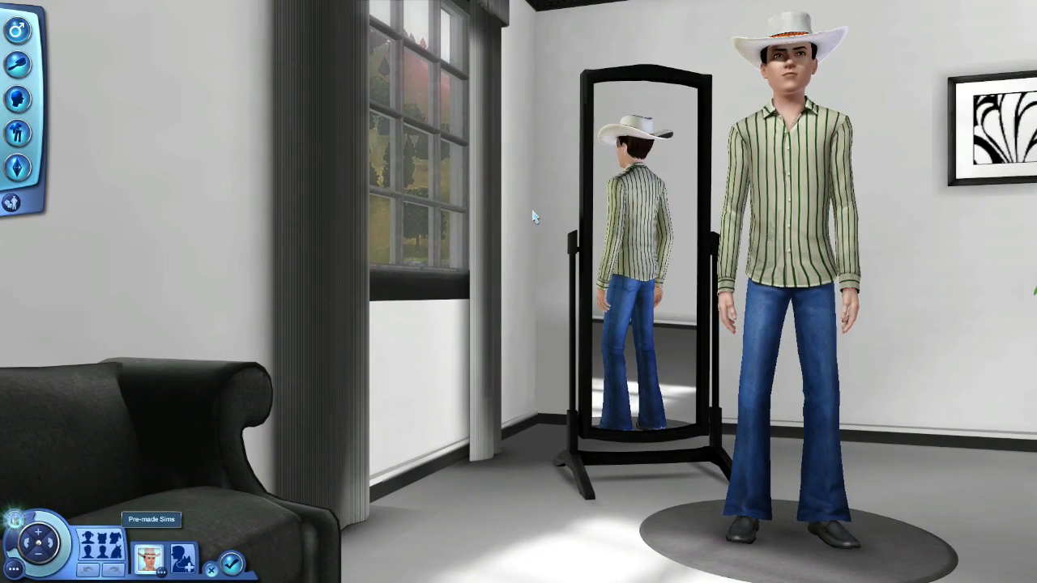
Filter the pre-made Sims to humans, load the custom adult woman with the red top bun and glasses, and inspect her up close
{"action": "left_click", "coordinate": [101, 544]}
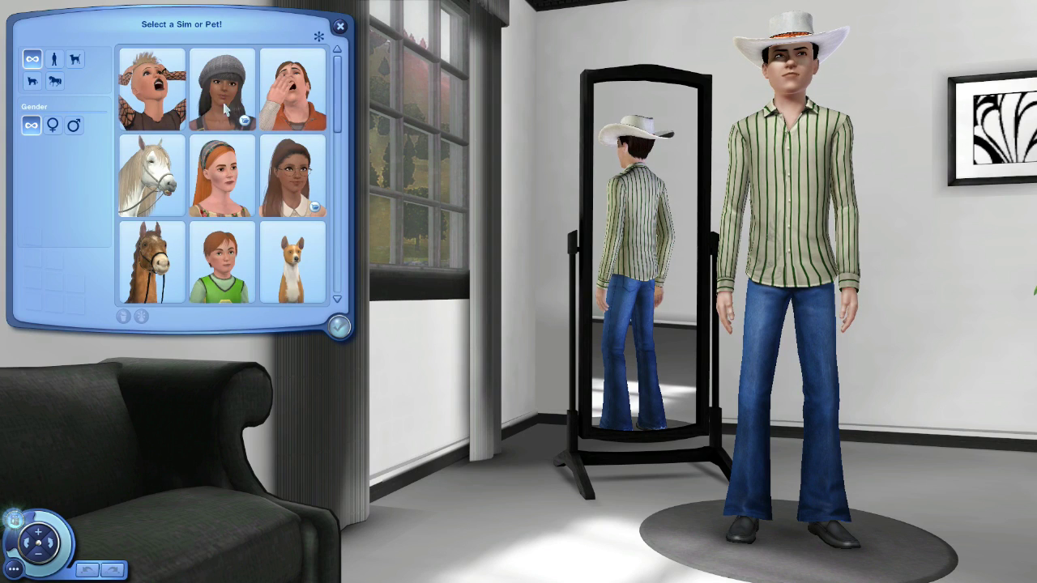
{"action": "left_click", "coordinate": [54, 59]}
{"action": "scroll", "coordinate": [235, 207], "scroll_direction": "down", "scroll_amount": 10}
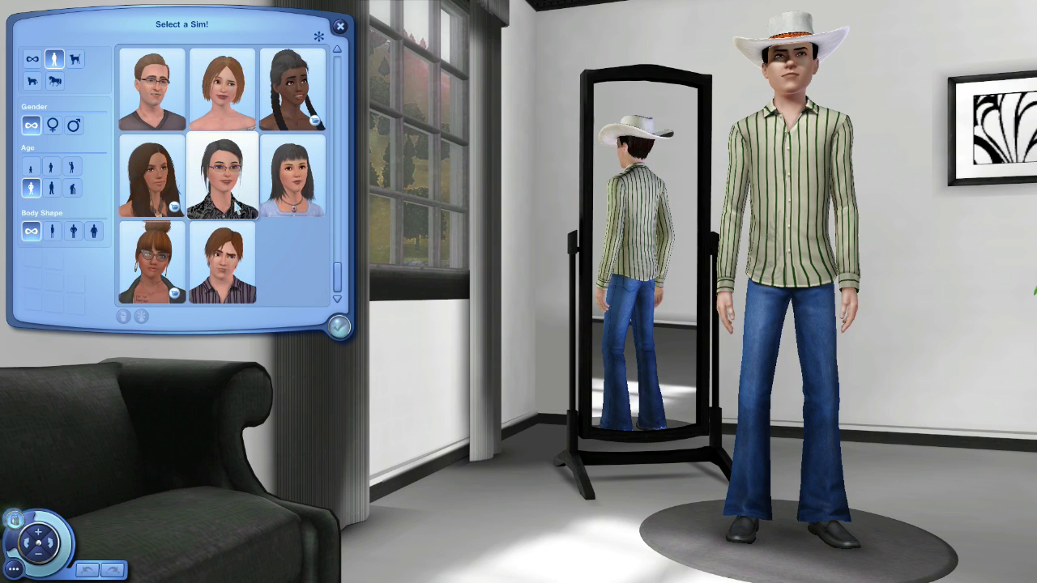
{"action": "left_click", "coordinate": [158, 252]}
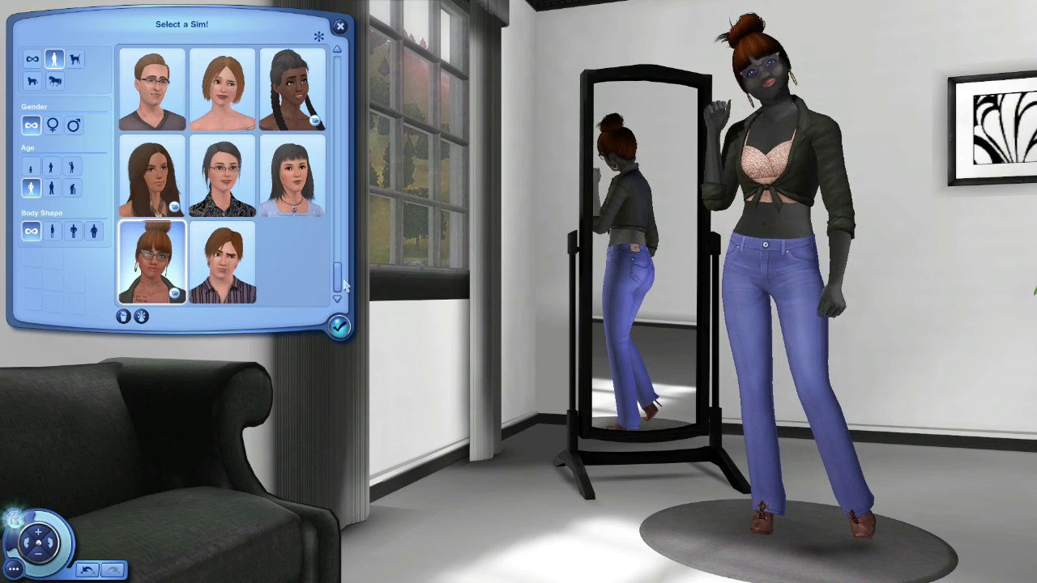
{"action": "scroll", "coordinate": [423, 304], "scroll_direction": "up", "scroll_amount": 3}
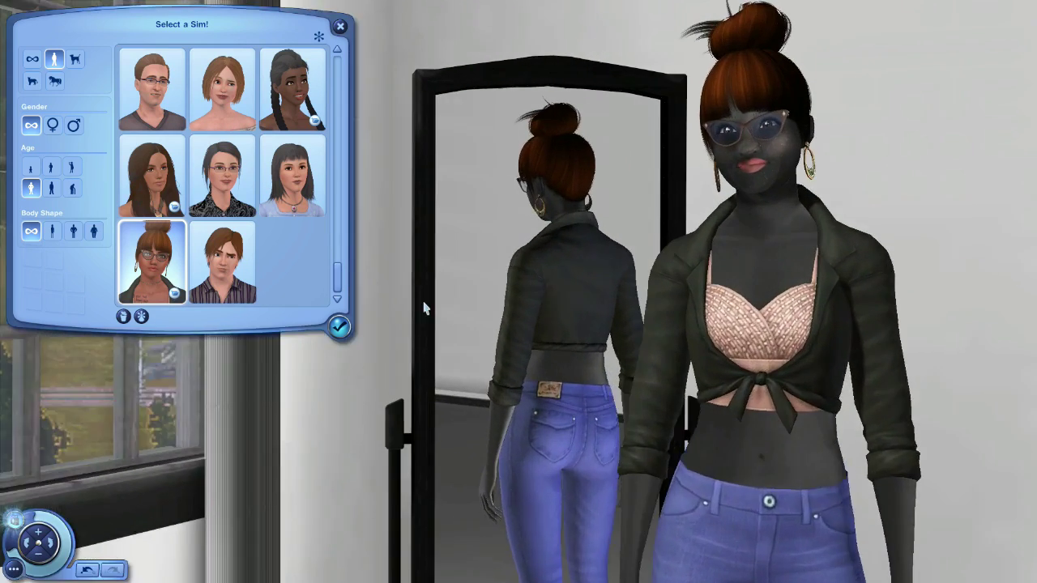
{"action": "scroll", "coordinate": [423, 303], "scroll_direction": "up", "scroll_amount": 2}
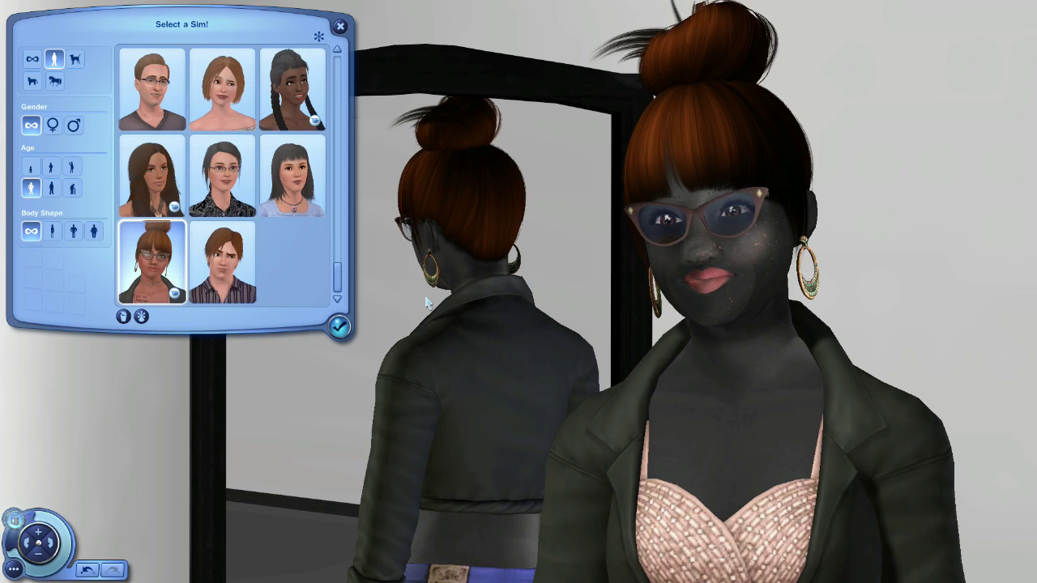
{"action": "scroll", "coordinate": [428, 302], "scroll_direction": "down", "scroll_amount": 5}
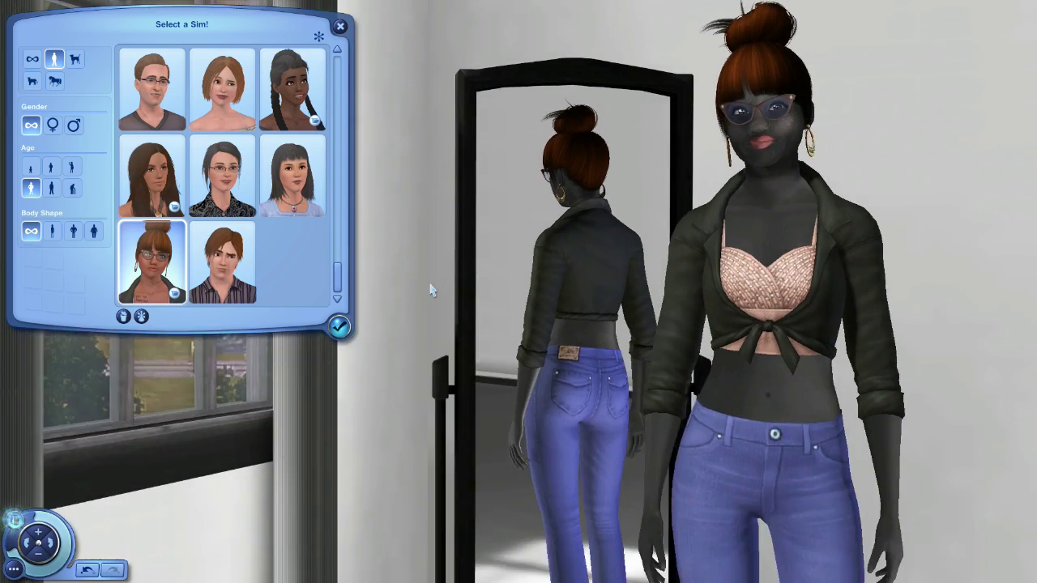